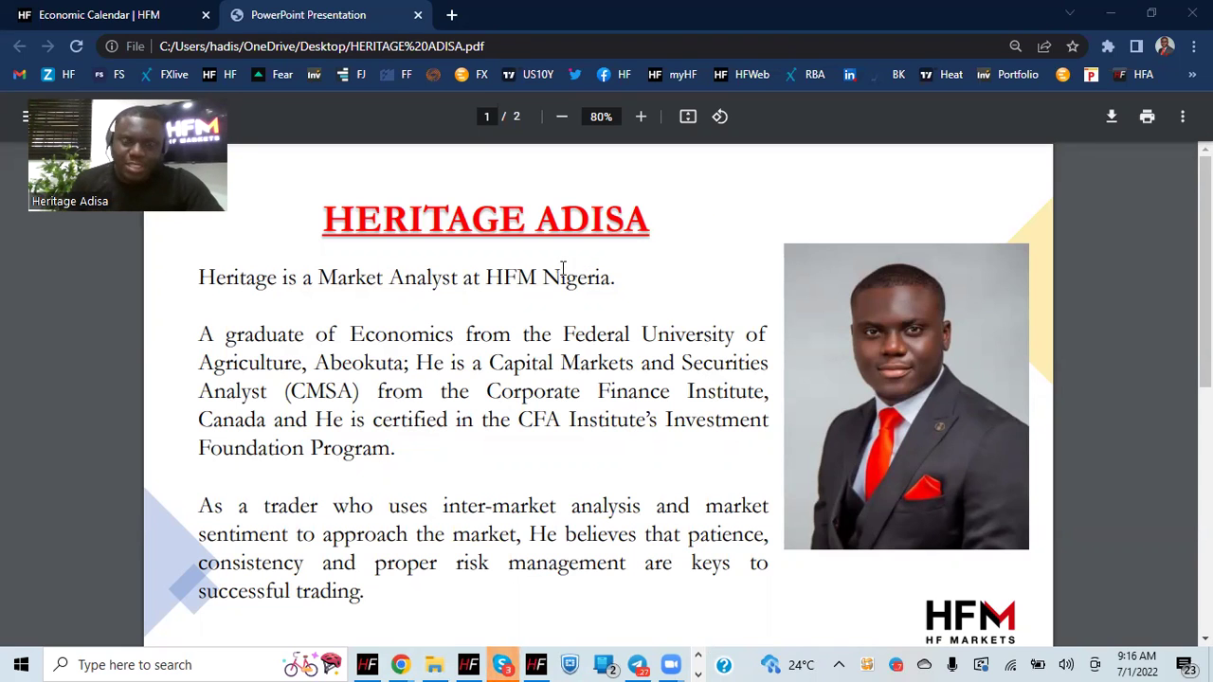
- Scroll through the PDF disclaimer page, then bring up the Word market update document
{"action": "scroll", "coordinate": [500, 359], "scroll_direction": "down", "scroll_amount": 5}
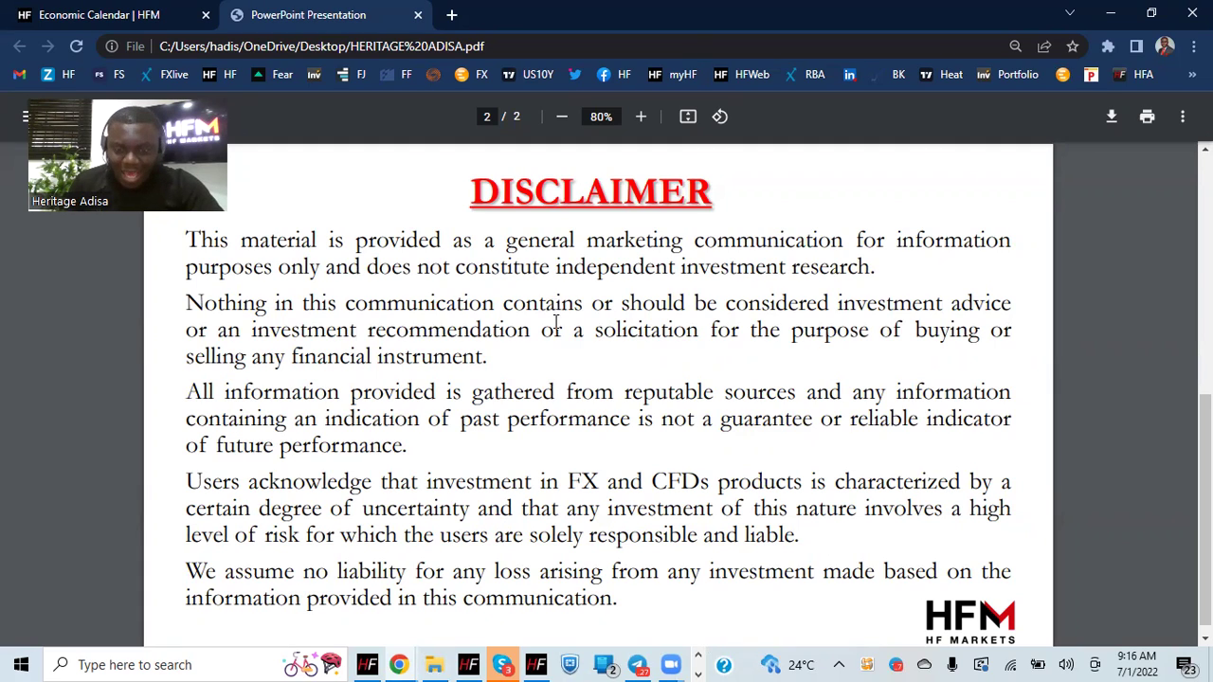
{"action": "left_click", "coordinate": [698, 671]}
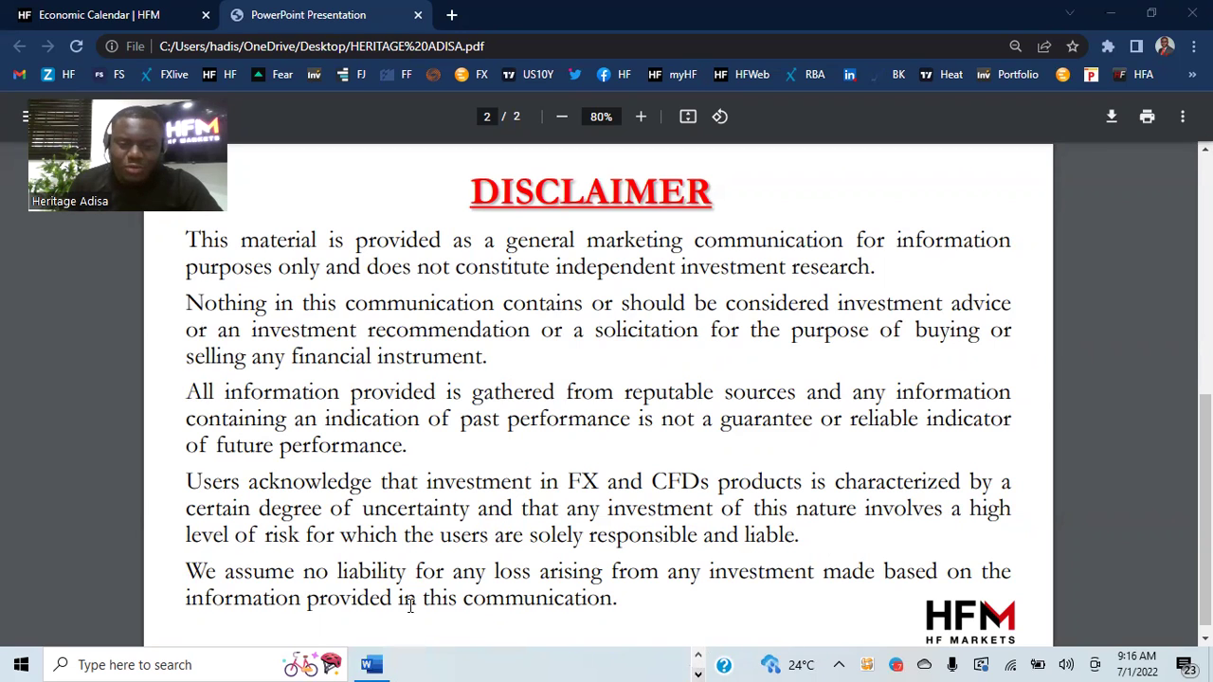
- Bring up the Friday, July 01, 2022 European Session briefing in Word to read its commentary
{"action": "left_click", "coordinate": [371, 664]}
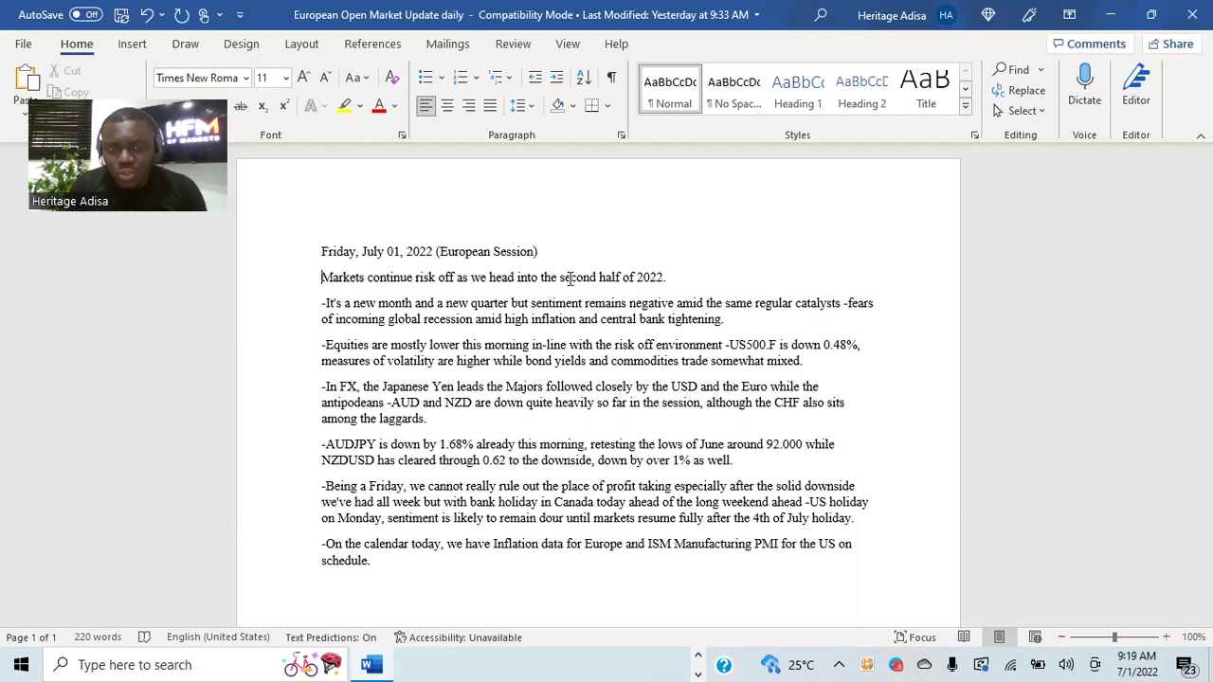
{"action": "left_click", "coordinate": [570, 277]}
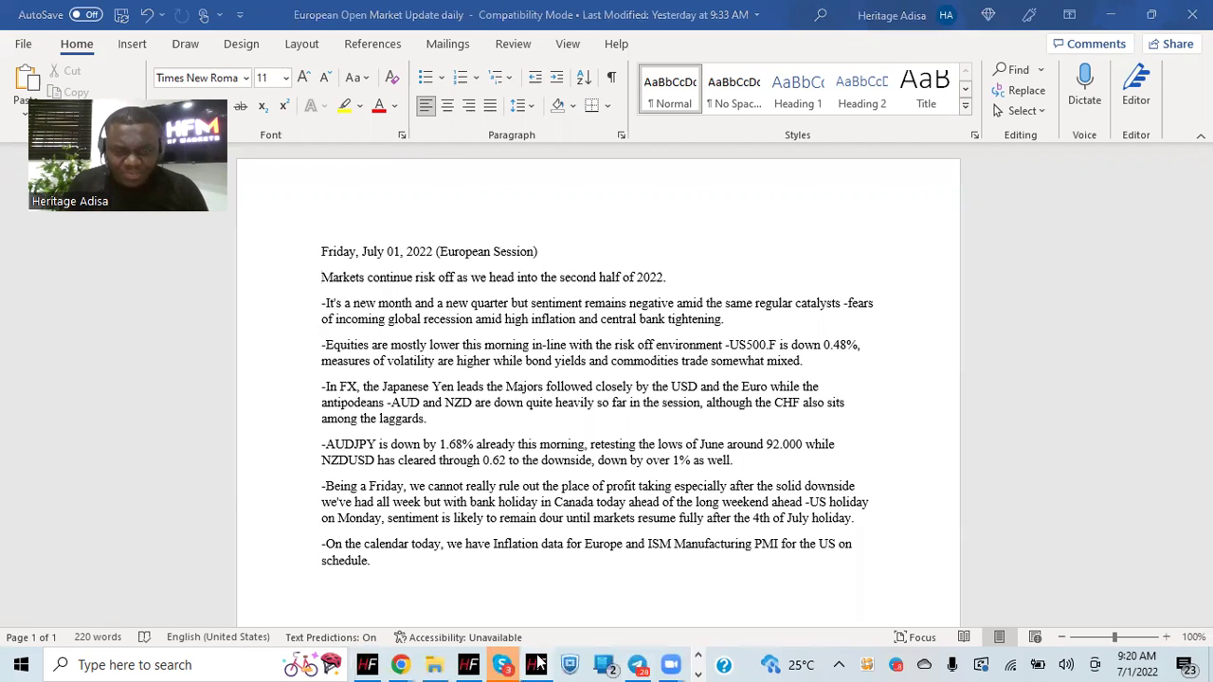
- In MetaTrader, switch the US500 chart from M30 through M5 to 15-minute candles
{"action": "left_click", "coordinate": [535, 664]}
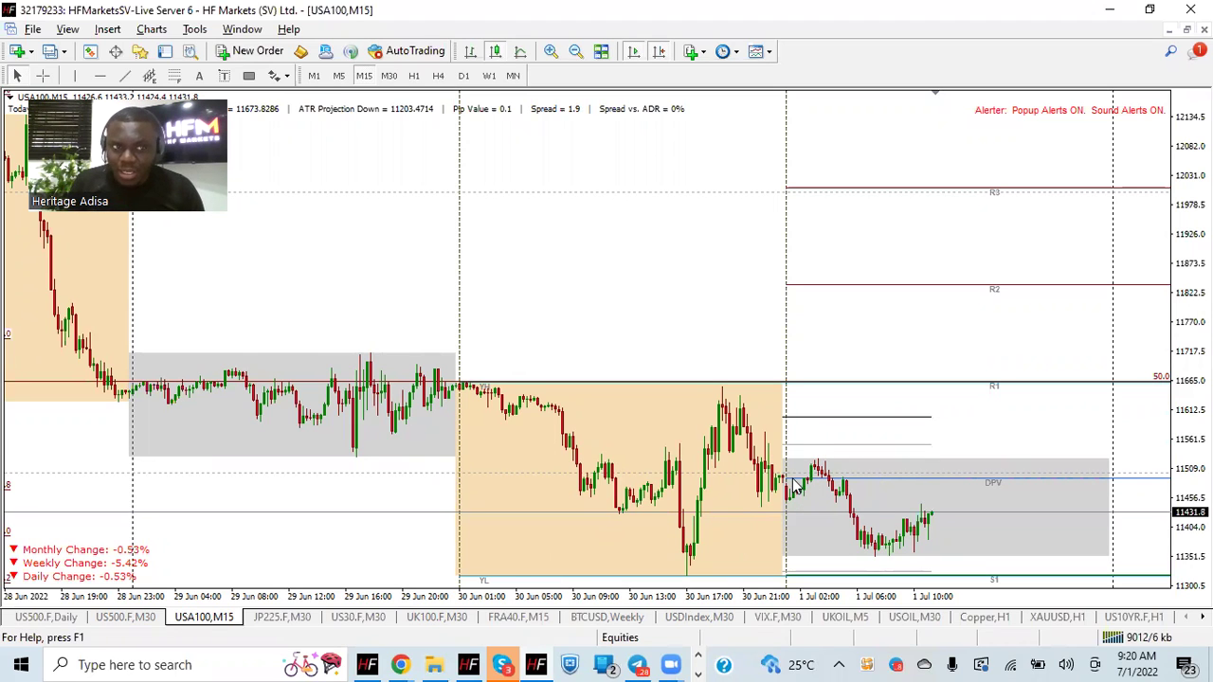
{"action": "left_click", "coordinate": [124, 618]}
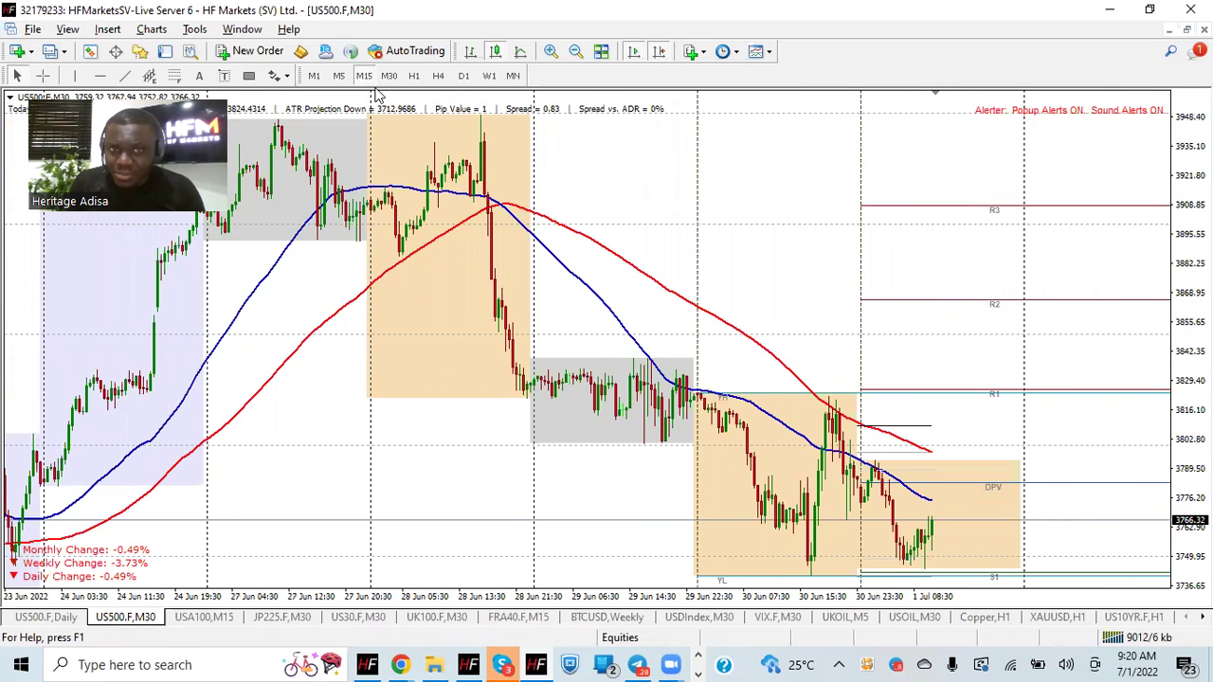
{"action": "type", "text": "M5"}
{"action": "key", "text": "Return"}
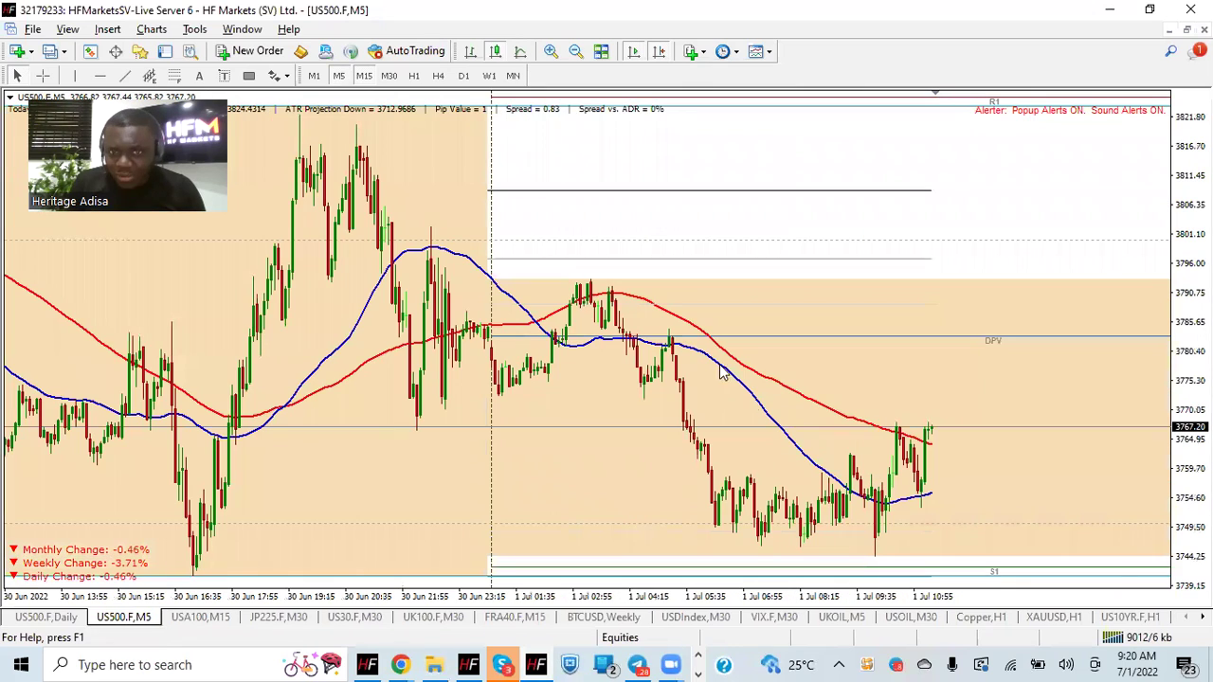
{"action": "left_click", "coordinate": [365, 76]}
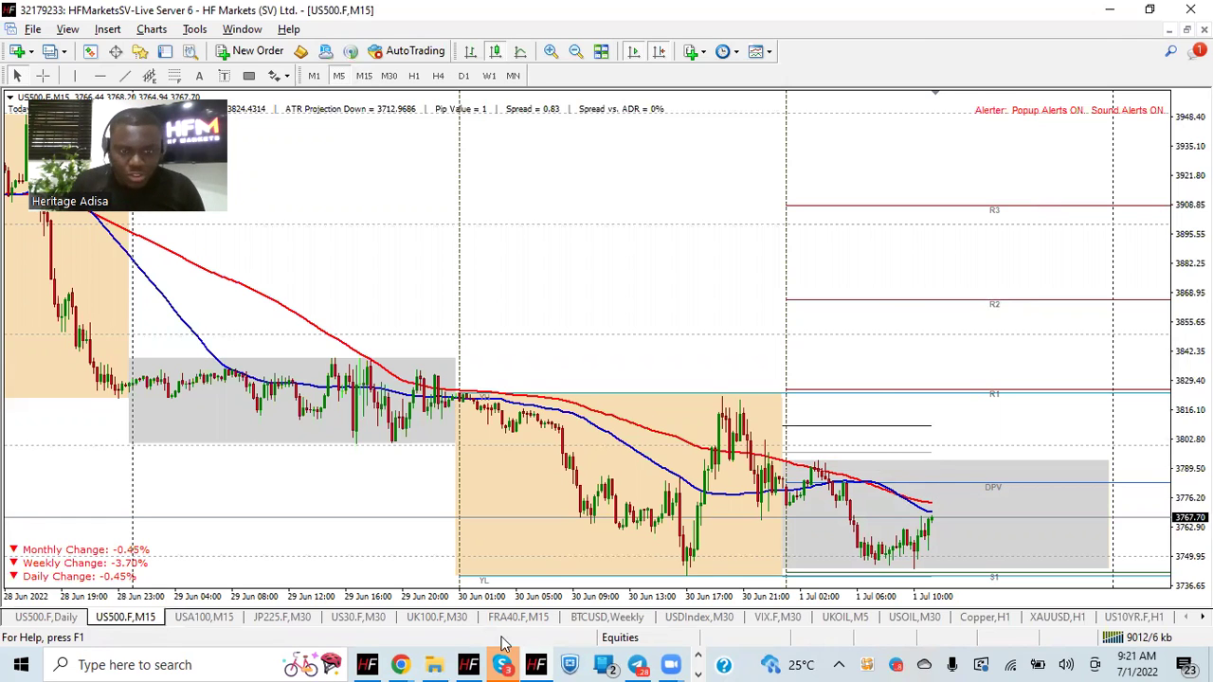
- Show the demo AUDJPY chart on H4 and add a horizontal support level at 91.930
{"action": "left_click", "coordinate": [477, 661]}
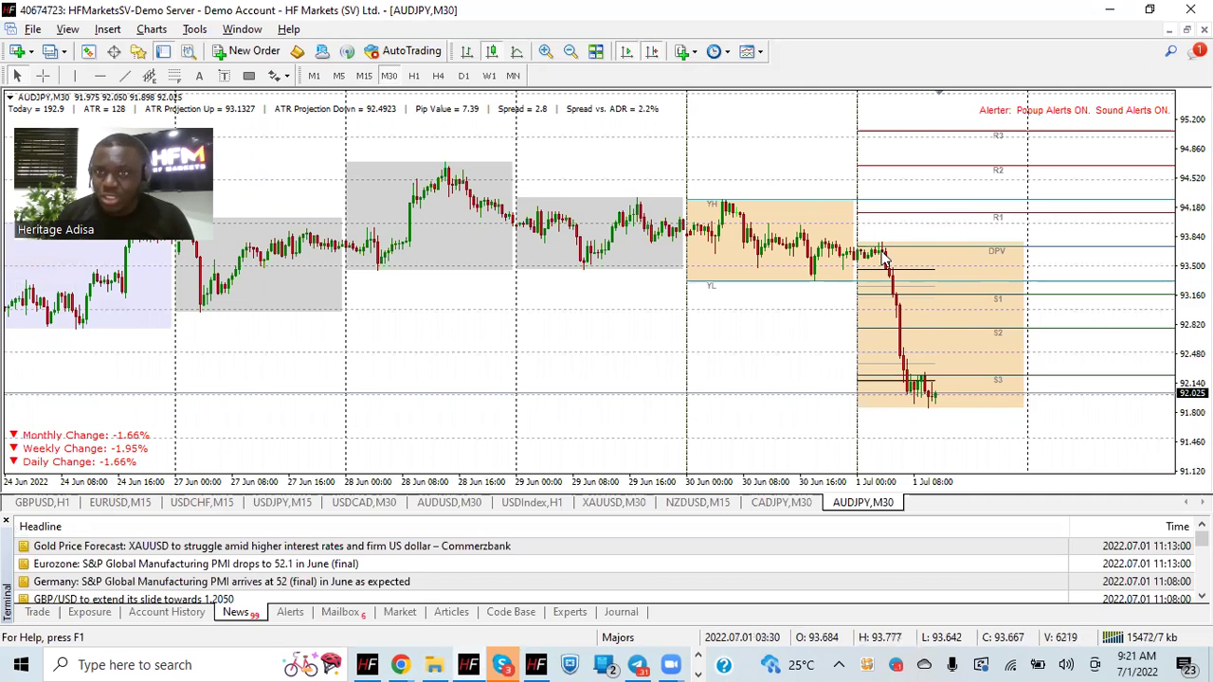
{"action": "left_click", "coordinate": [414, 76]}
{"action": "left_click", "coordinate": [437, 77]}
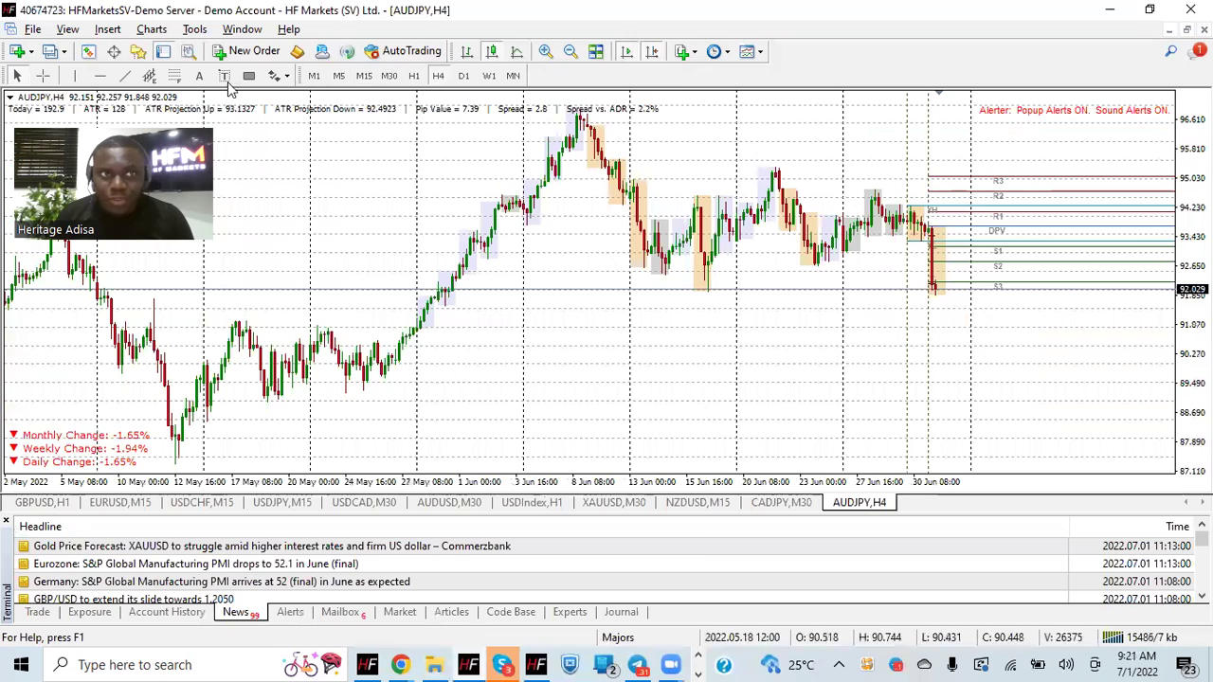
{"action": "left_click", "coordinate": [100, 76]}
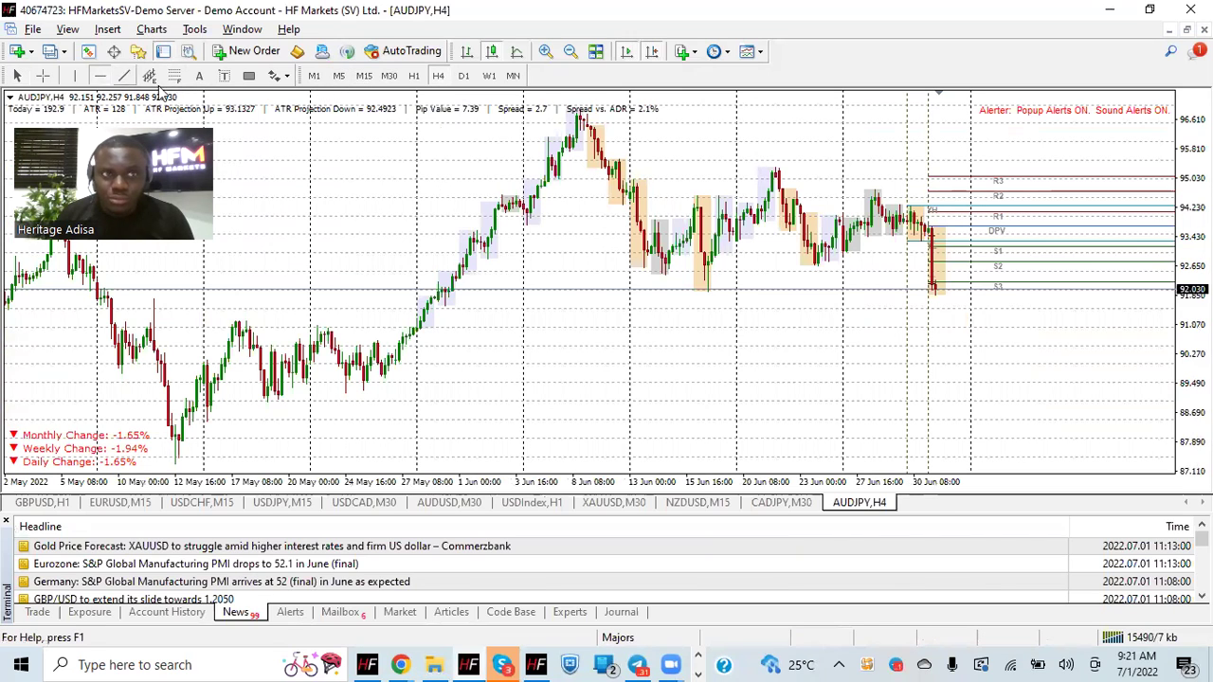
{"action": "left_click", "coordinate": [792, 292]}
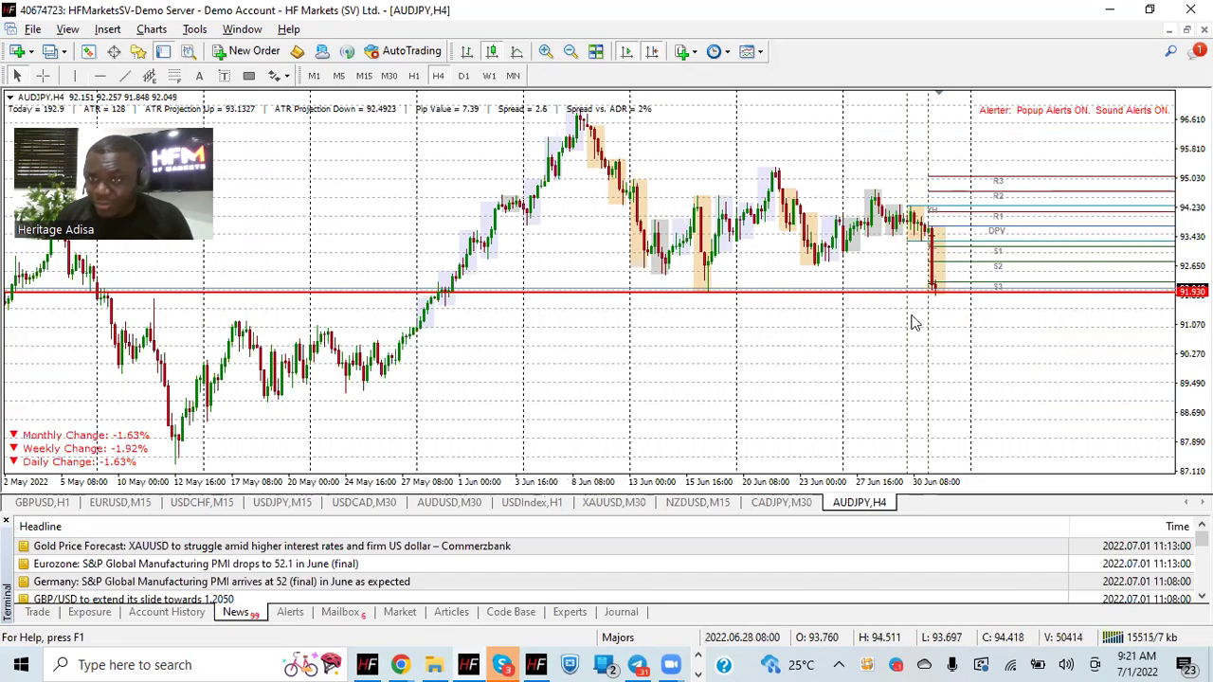
- Switch AUDJPY to the M30 timeframe and add a red horizontal level at 92.956
{"action": "left_click", "coordinate": [413, 76]}
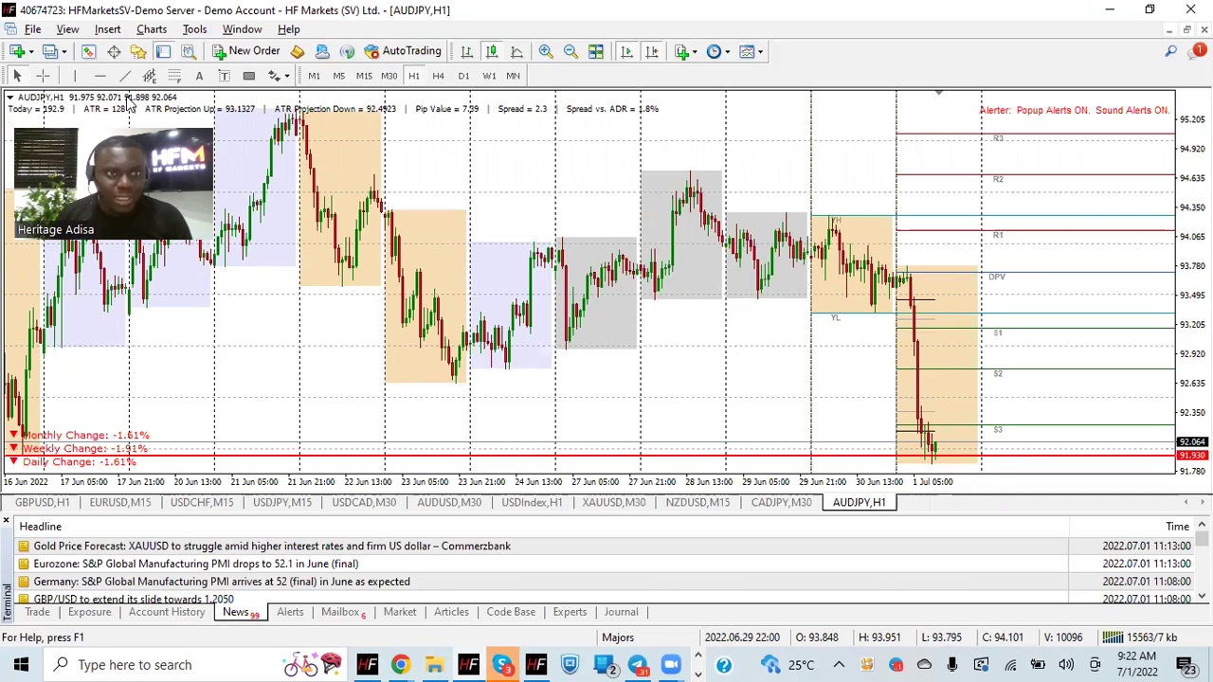
{"action": "type", "text": "M30"}
{"action": "key", "text": "Return"}
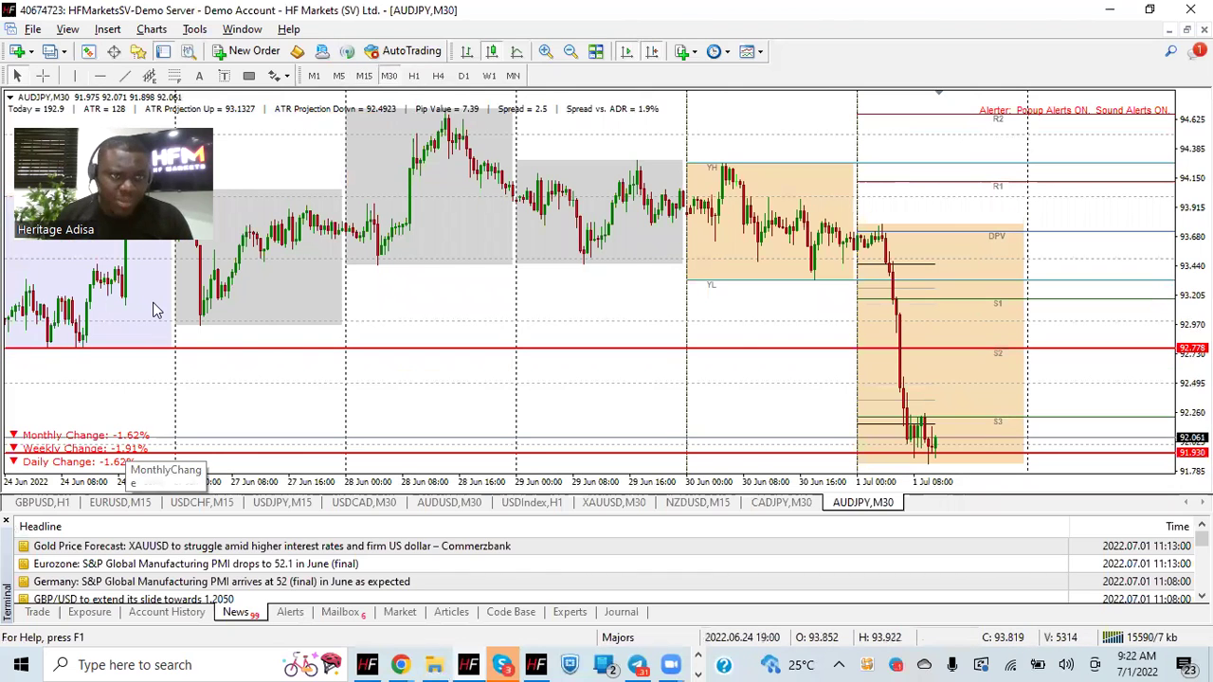
{"action": "left_click", "coordinate": [302, 326]}
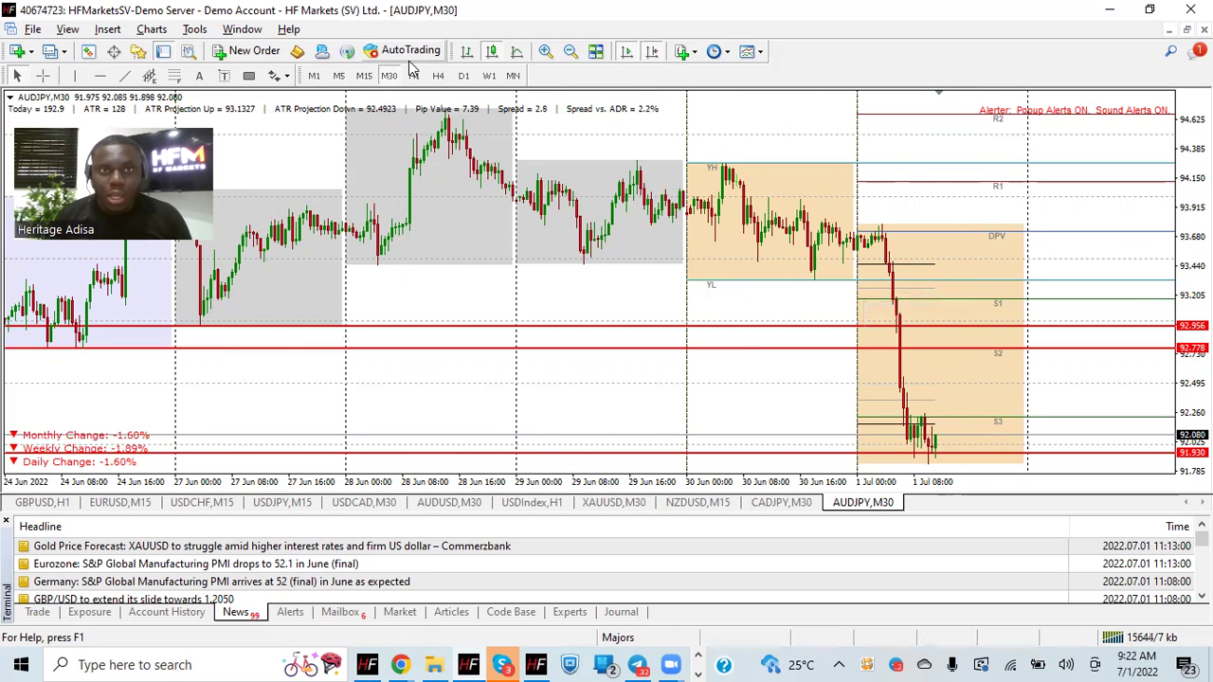
- Draw a Fibonacci retracement on AUDJPY from the 93.8 swing high to the 91.9 low, then switch to AUDUSD M30
{"action": "left_click", "coordinate": [174, 75]}
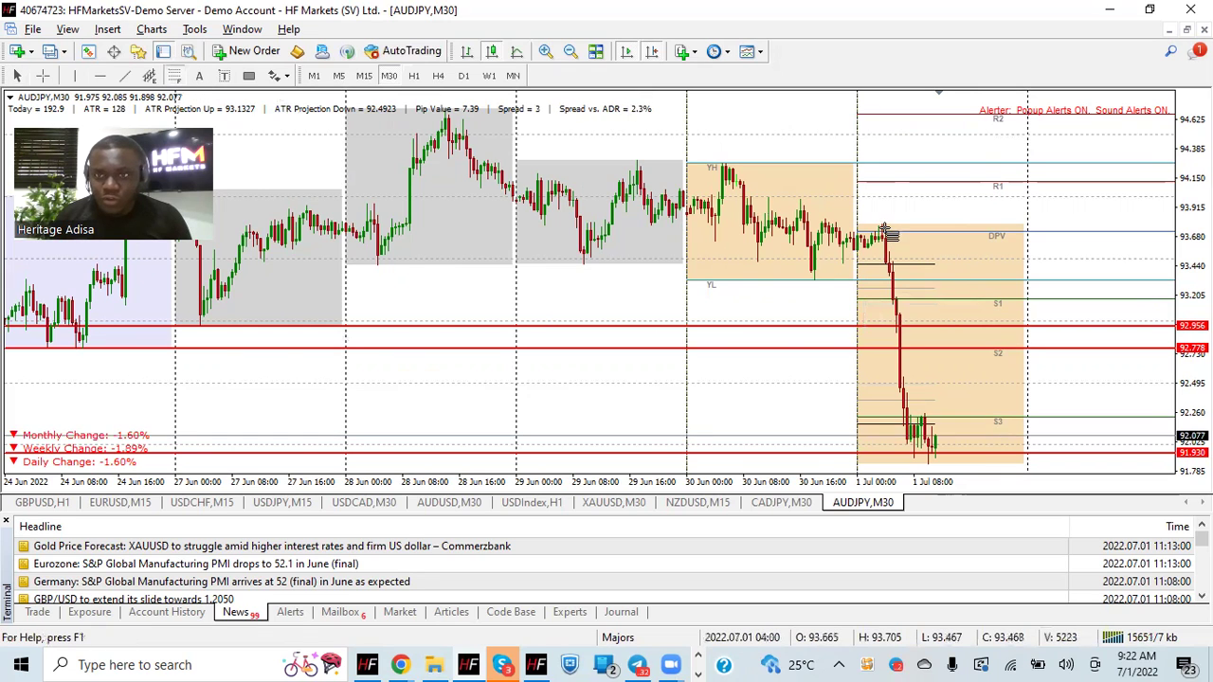
{"action": "left_click_drag", "start_coordinate": [886, 226], "coordinate": [955, 465]}
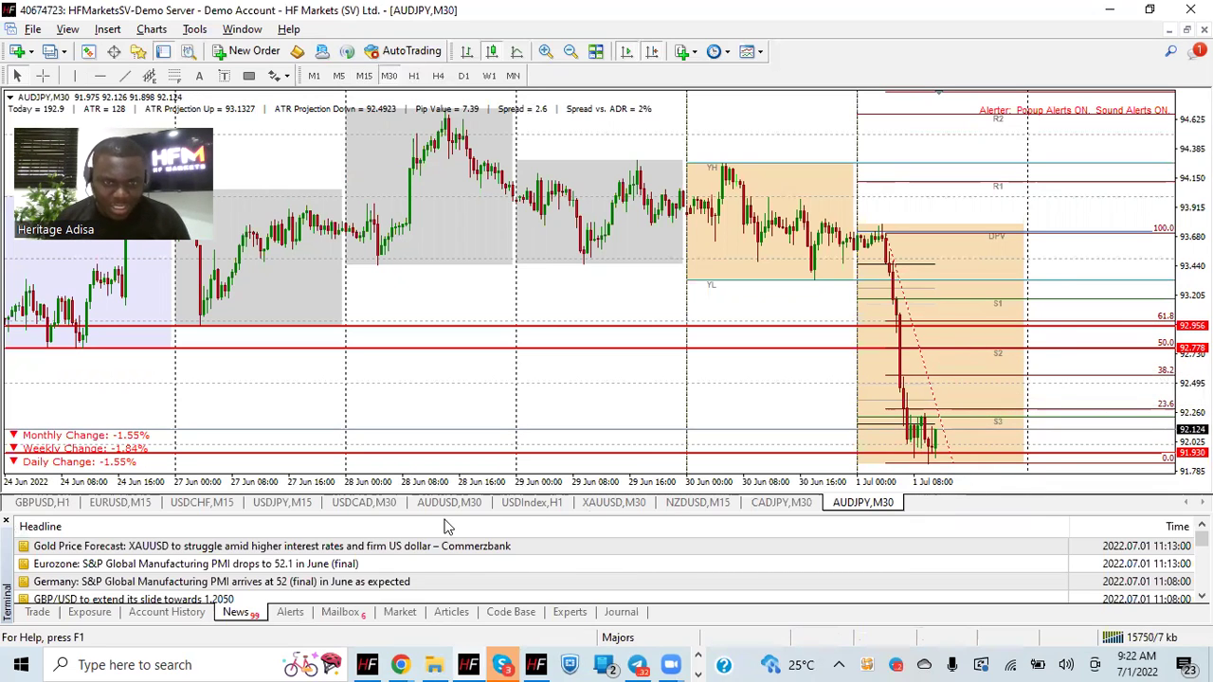
{"action": "left_click", "coordinate": [450, 503]}
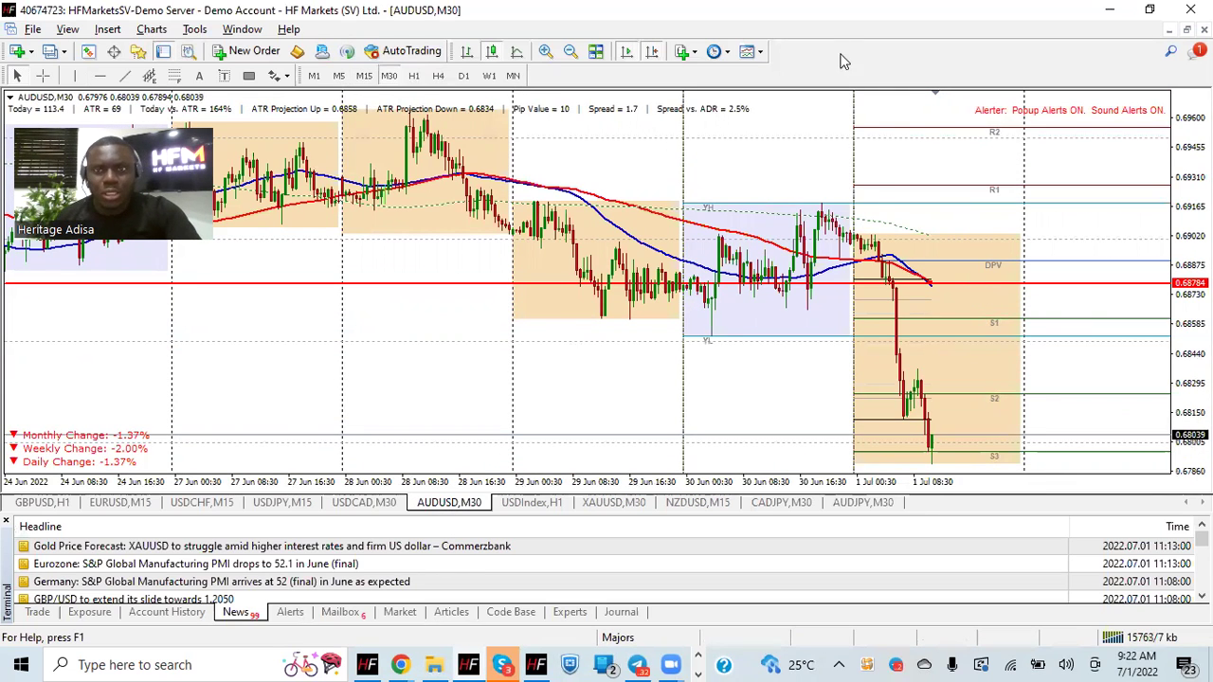
- Apply the Full Package chart template to AUDUSD
{"action": "left_click", "coordinate": [760, 52]}
{"action": "left_click", "coordinate": [772, 165]}
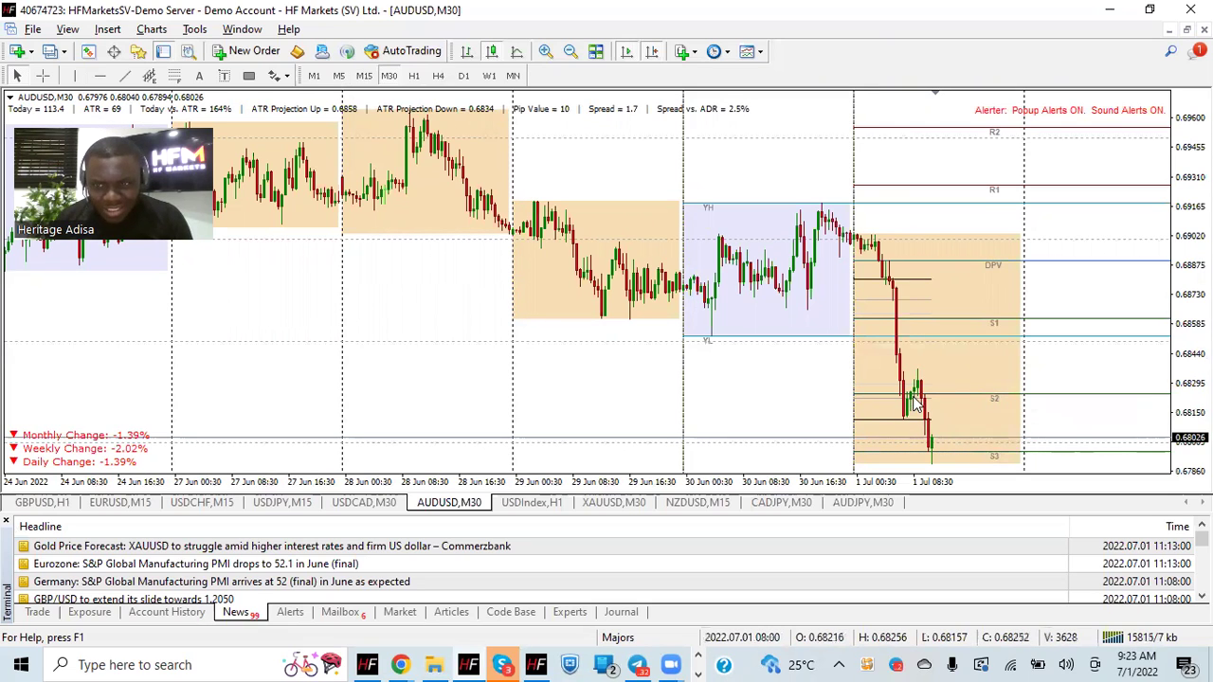
- Add a horizontal level at 0.67917 on the AUDUSD weekly chart, then return to M30
{"action": "left_click", "coordinate": [463, 76]}
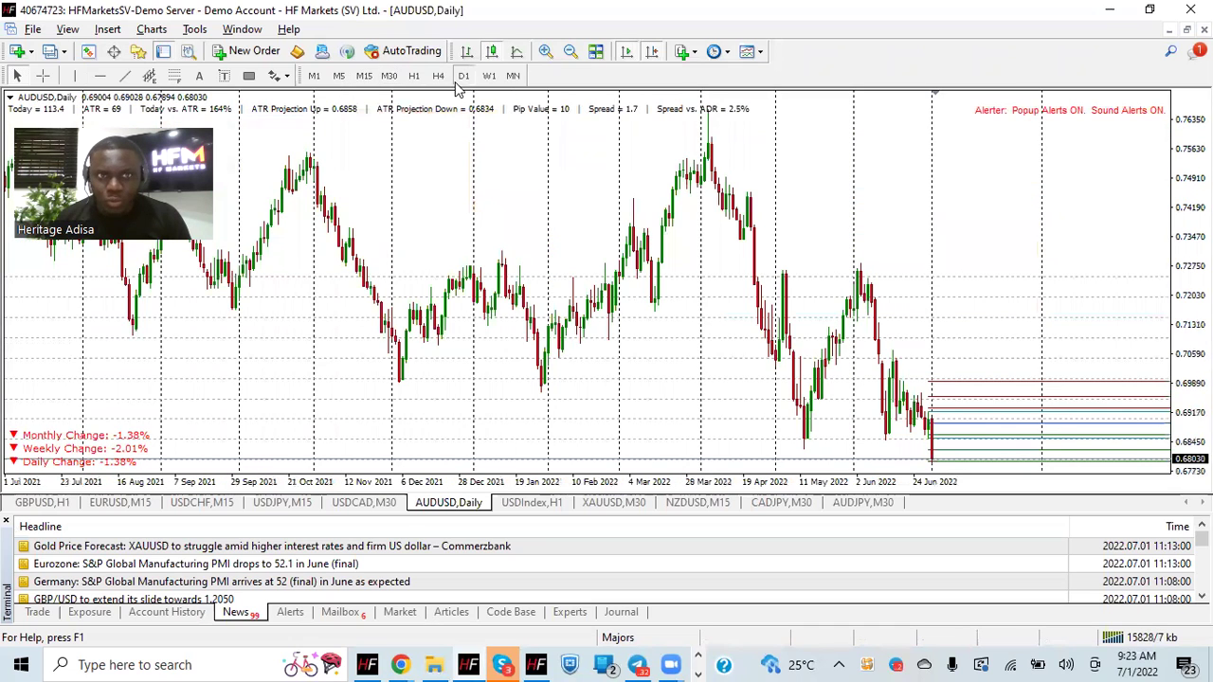
{"action": "left_click", "coordinate": [488, 78]}
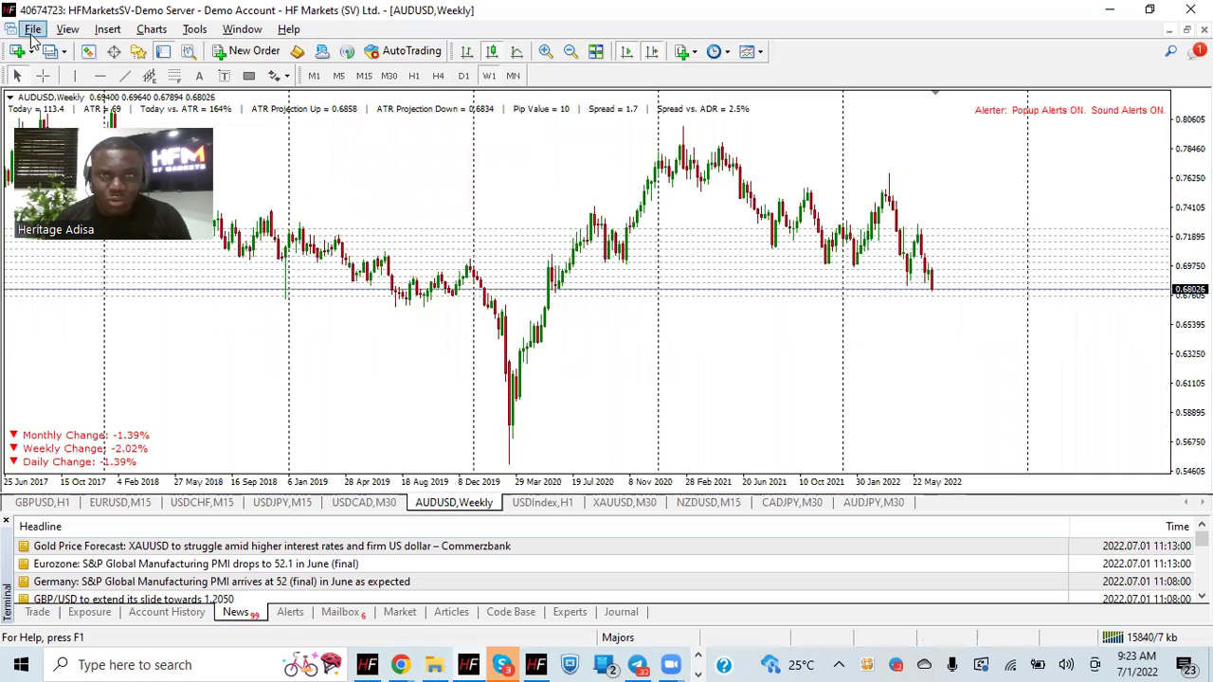
{"action": "left_click", "coordinate": [946, 292]}
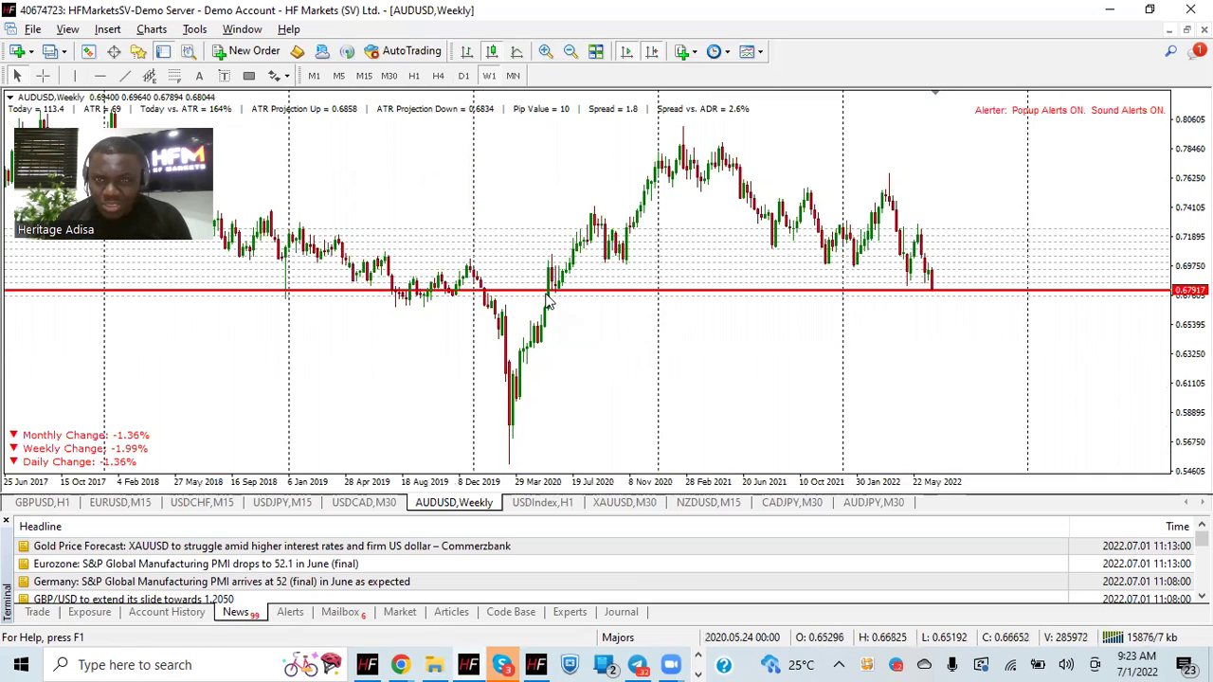
{"action": "left_click", "coordinate": [389, 75]}
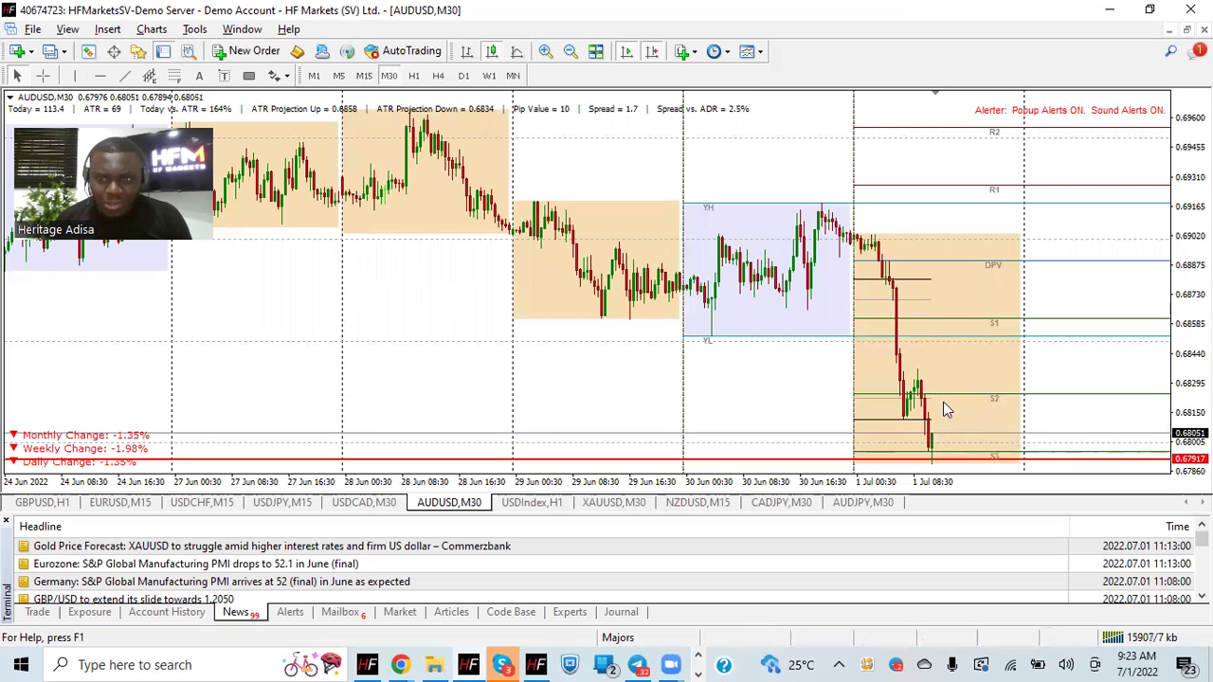
- Draw a thin rectangle across the AUDUSD chart at yesterday's low near 0.6850
{"action": "left_click", "coordinate": [249, 76]}
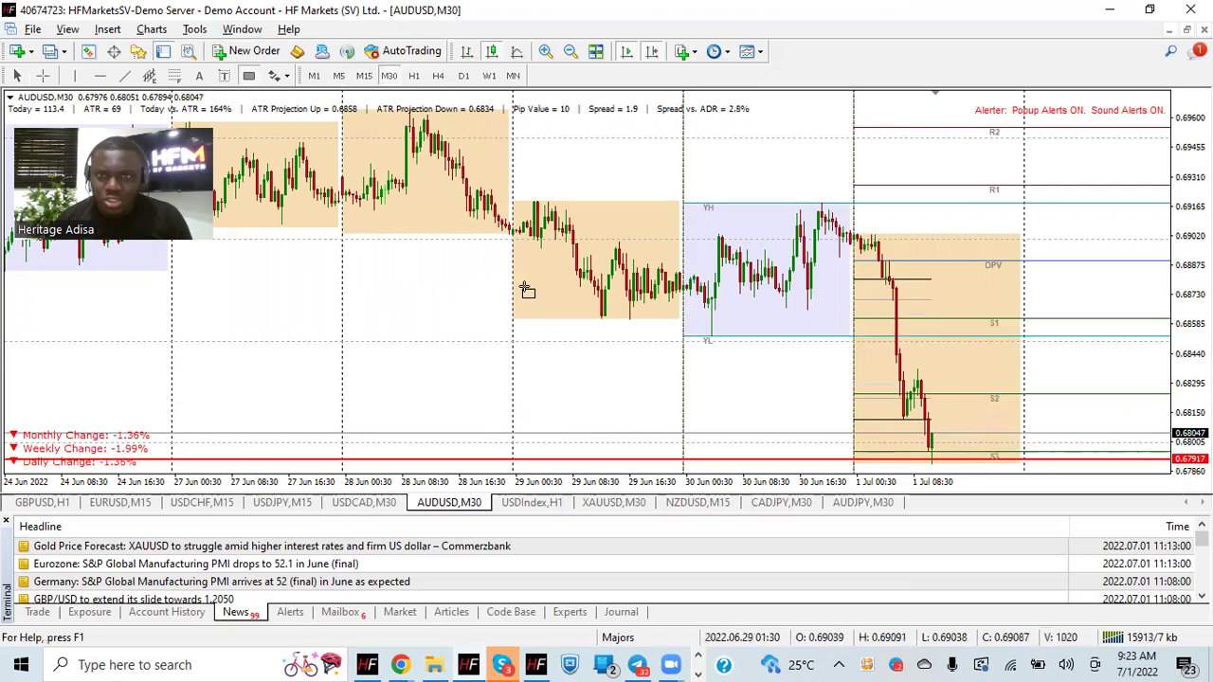
{"action": "mouse_move", "coordinate": [611, 331]}
{"action": "left_mouse_down"}
{"action": "mouse_move", "coordinate": [1145, 406]}
{"action": "mouse_move", "coordinate": [1155, 343]}
{"action": "left_mouse_up"}
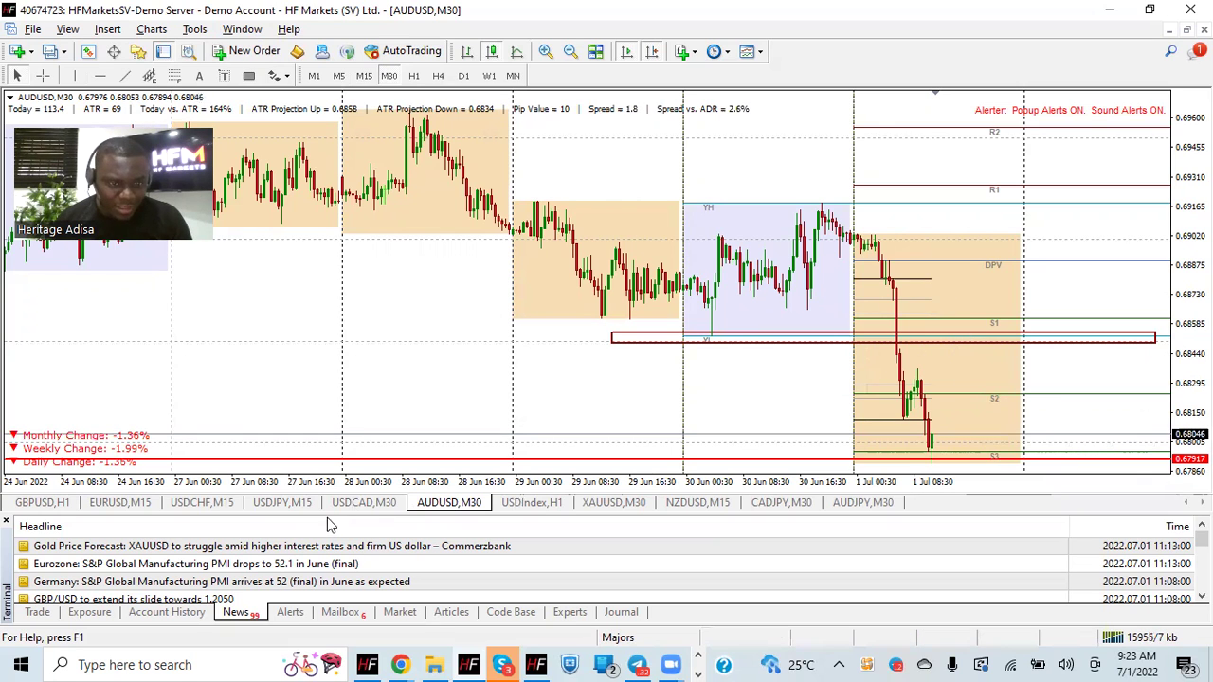
- Apply the Full Package template to the NZDUSD M15 chart
{"action": "left_click", "coordinate": [718, 504]}
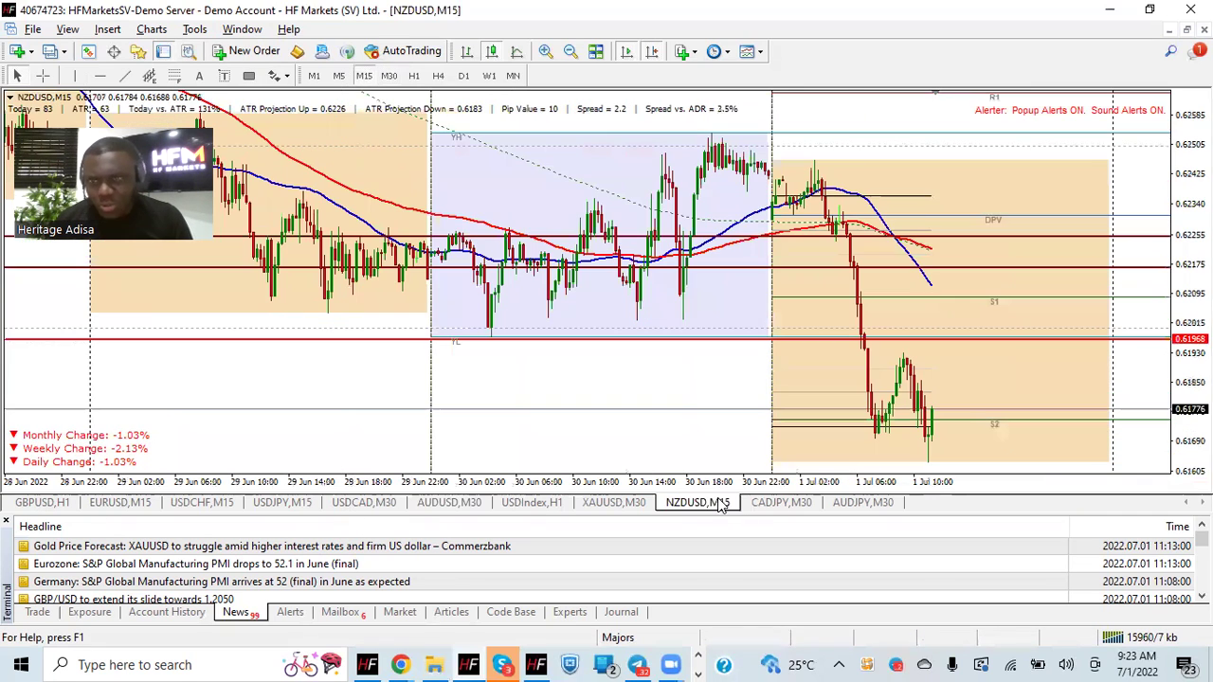
{"action": "left_click", "coordinate": [728, 53]}
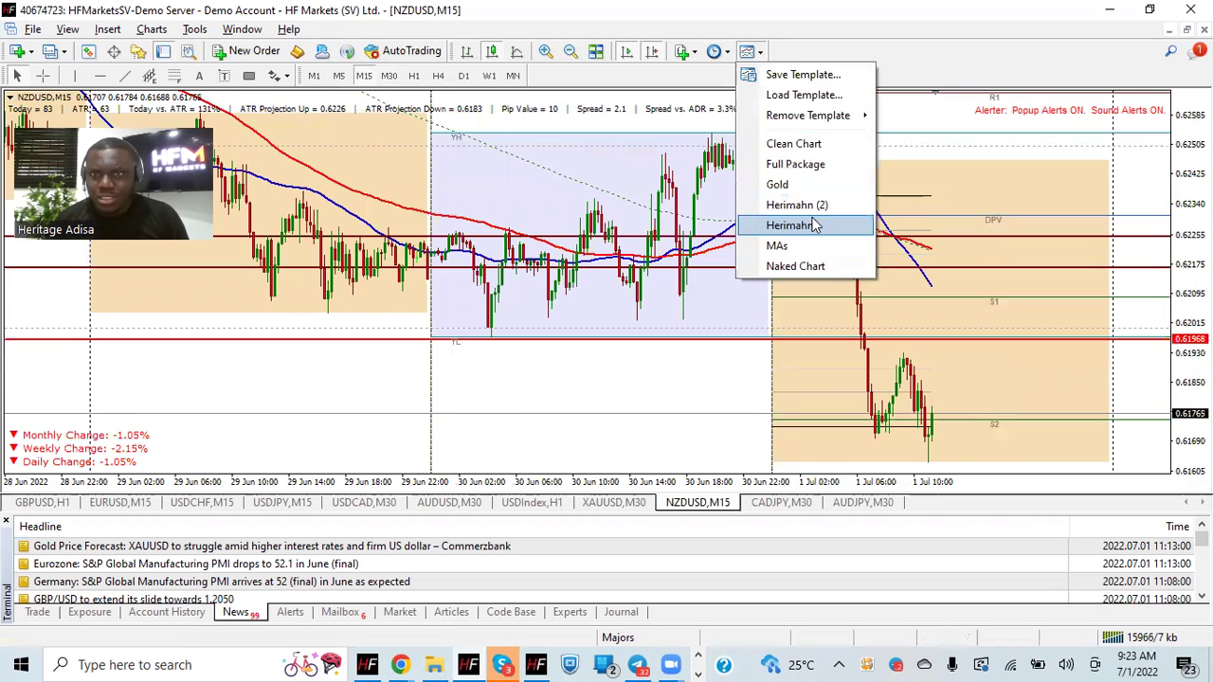
{"action": "left_click", "coordinate": [786, 165]}
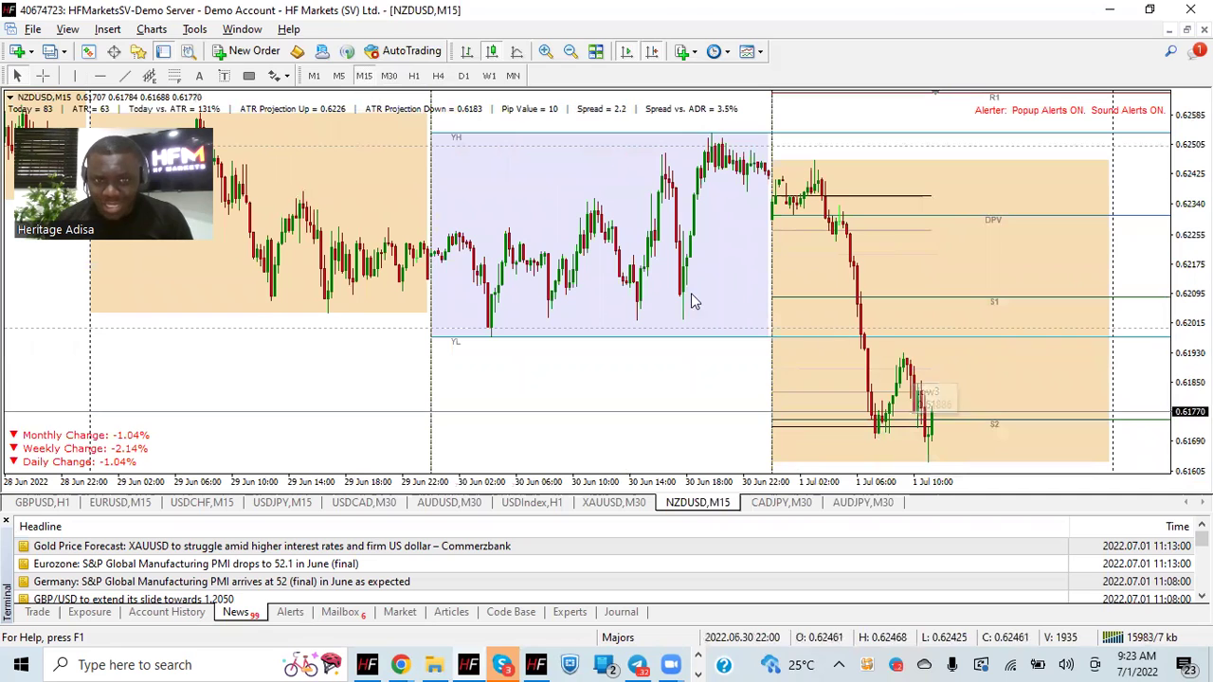
- Box yesterday's low near 0.61974 with a red rectangle, compress the price scale, and switch to H4
{"action": "left_click", "coordinate": [249, 76]}
{"action": "left_click_drag", "start_coordinate": [416, 326], "coordinate": [1073, 337]}
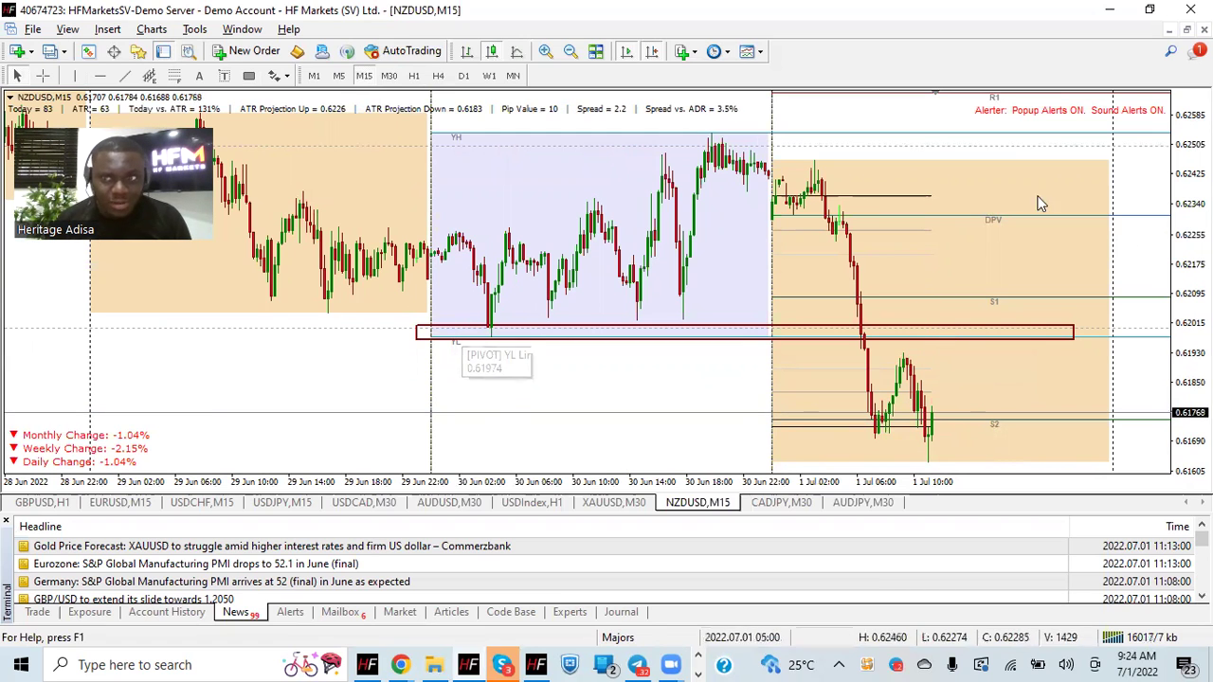
{"action": "left_click_drag", "start_coordinate": [1190, 275], "coordinate": [1189, 313]}
{"action": "left_click", "coordinate": [437, 75]}
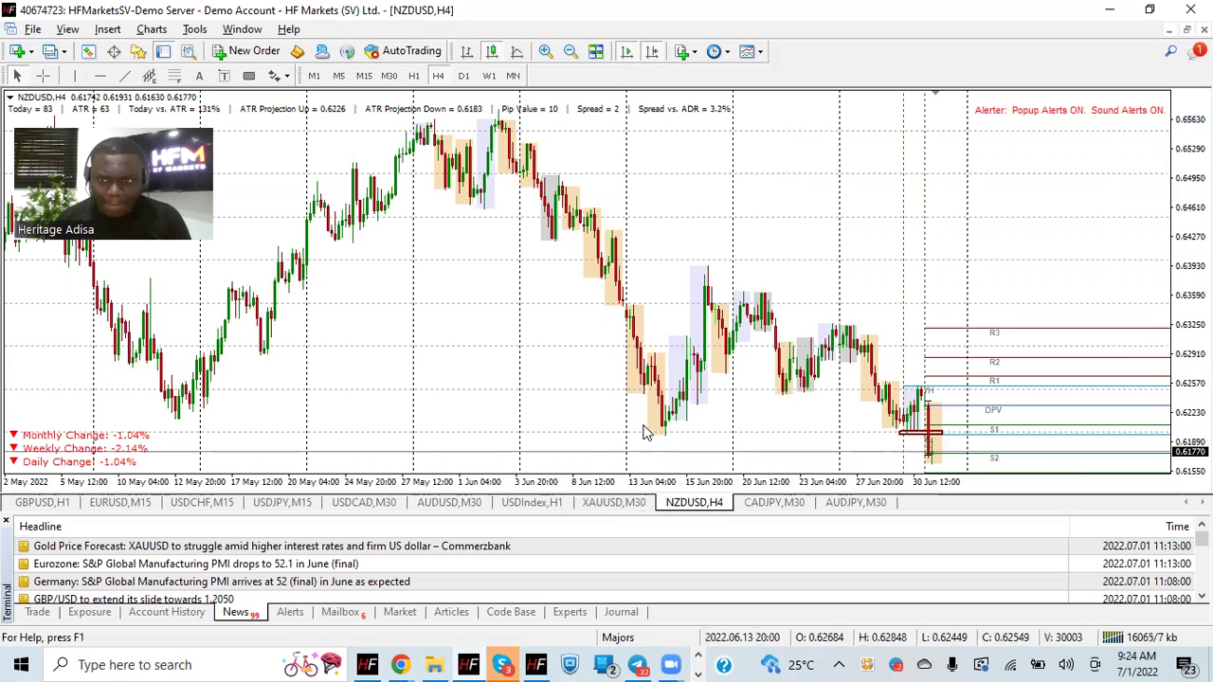
- Check NZDUSD on the D1 and W1 charts, then go back to M30
{"action": "left_click", "coordinate": [463, 76]}
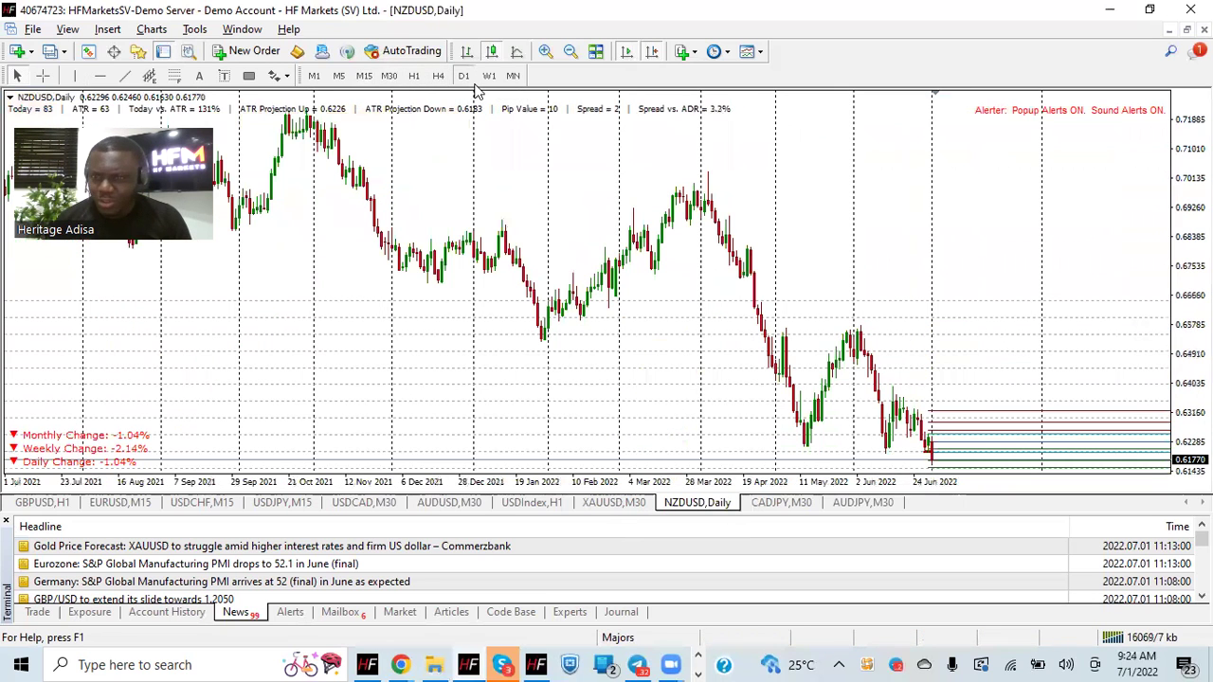
{"action": "left_click", "coordinate": [489, 76]}
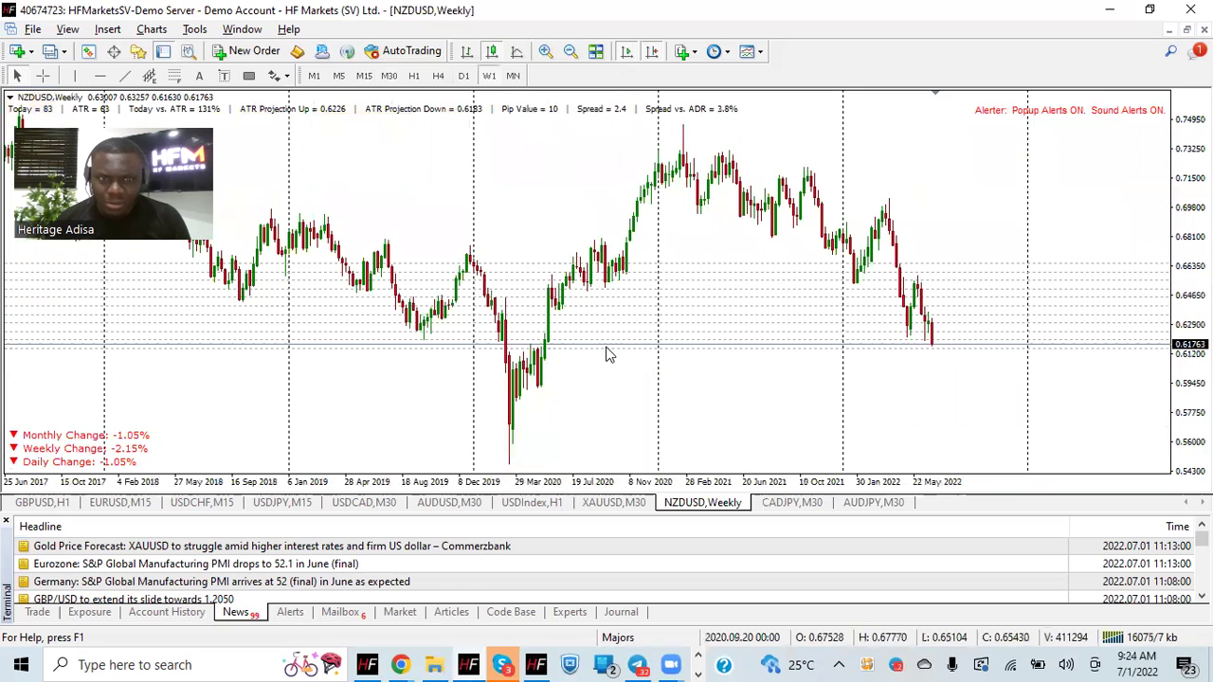
{"action": "left_click", "coordinate": [389, 76]}
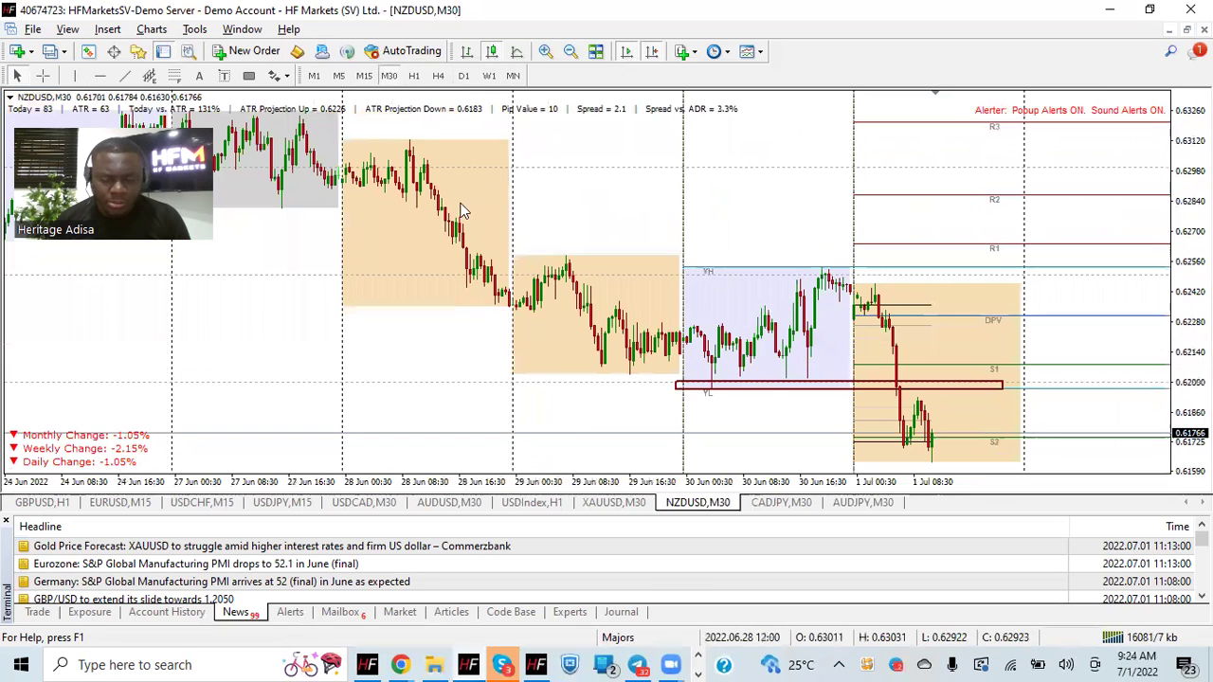
- Open a new NZDJPY chart window from Market Watch, then hide Market Watch
{"action": "left_click", "coordinate": [87, 51]}
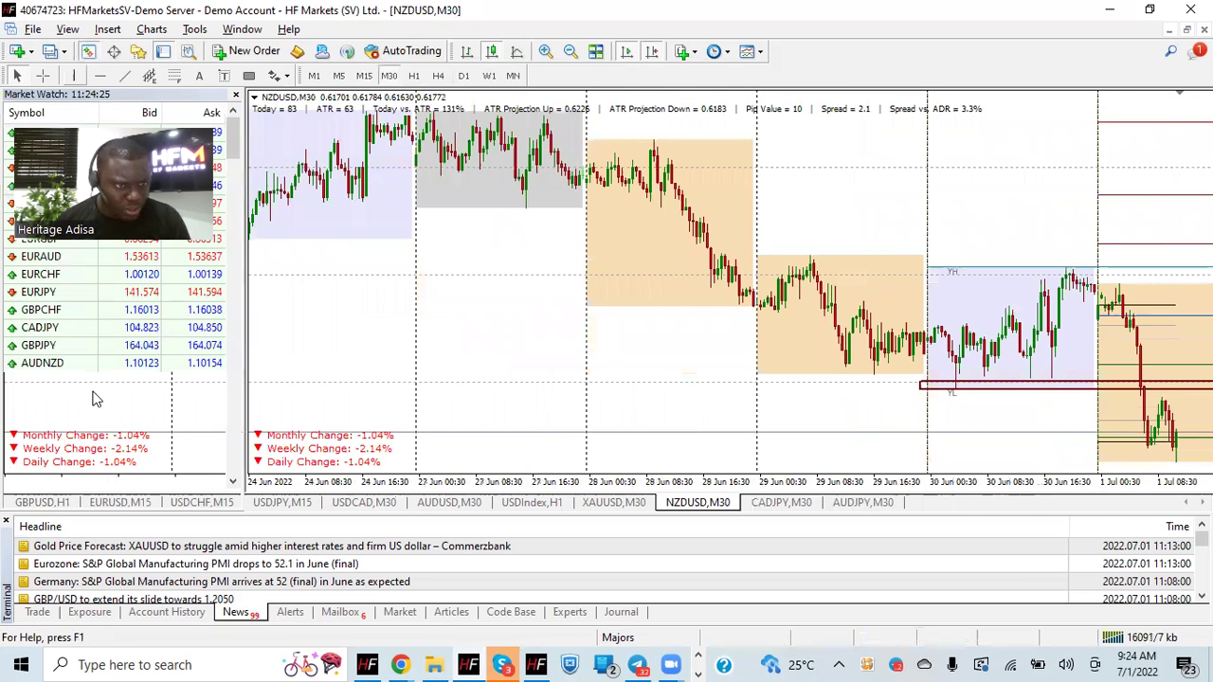
{"action": "left_click", "coordinate": [95, 401]}
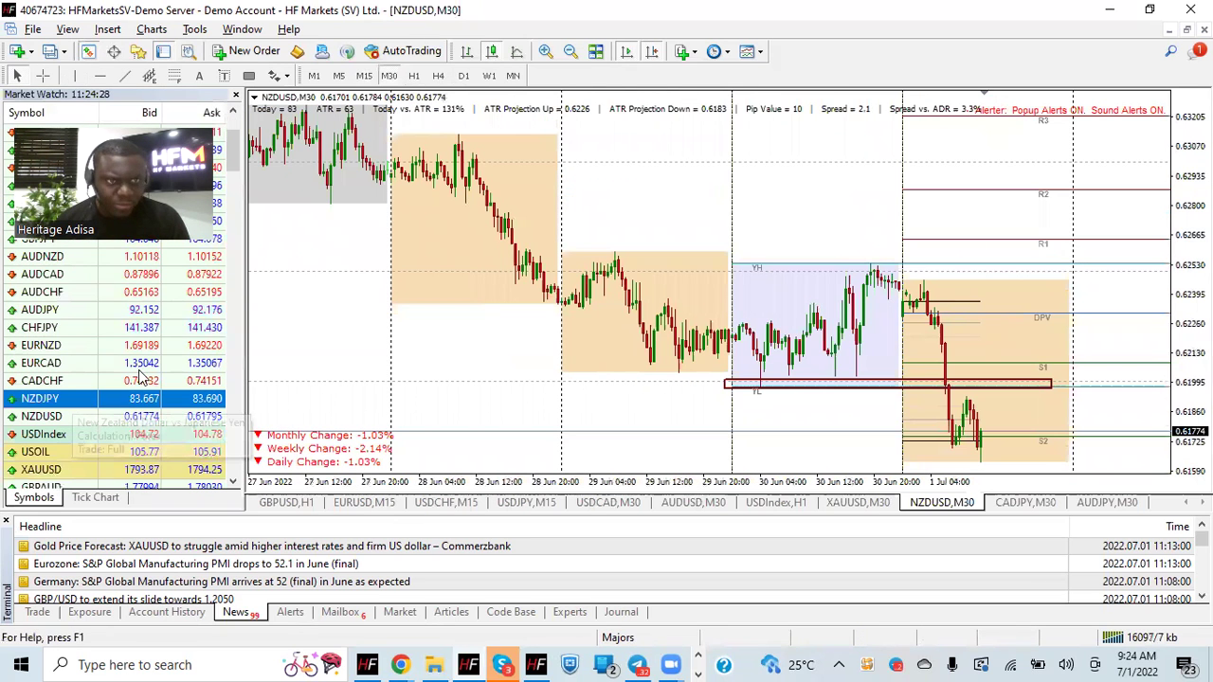
{"action": "right_click", "coordinate": [94, 394]}
{"action": "left_click", "coordinate": [132, 73]}
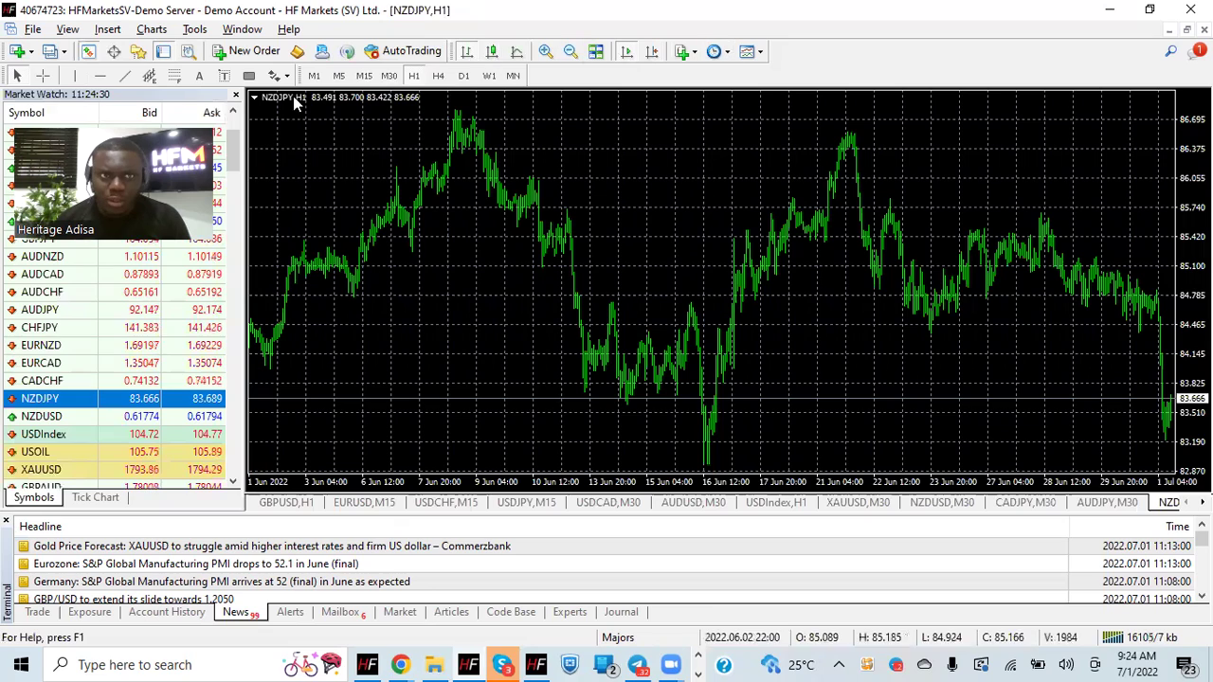
{"action": "left_click", "coordinate": [87, 51]}
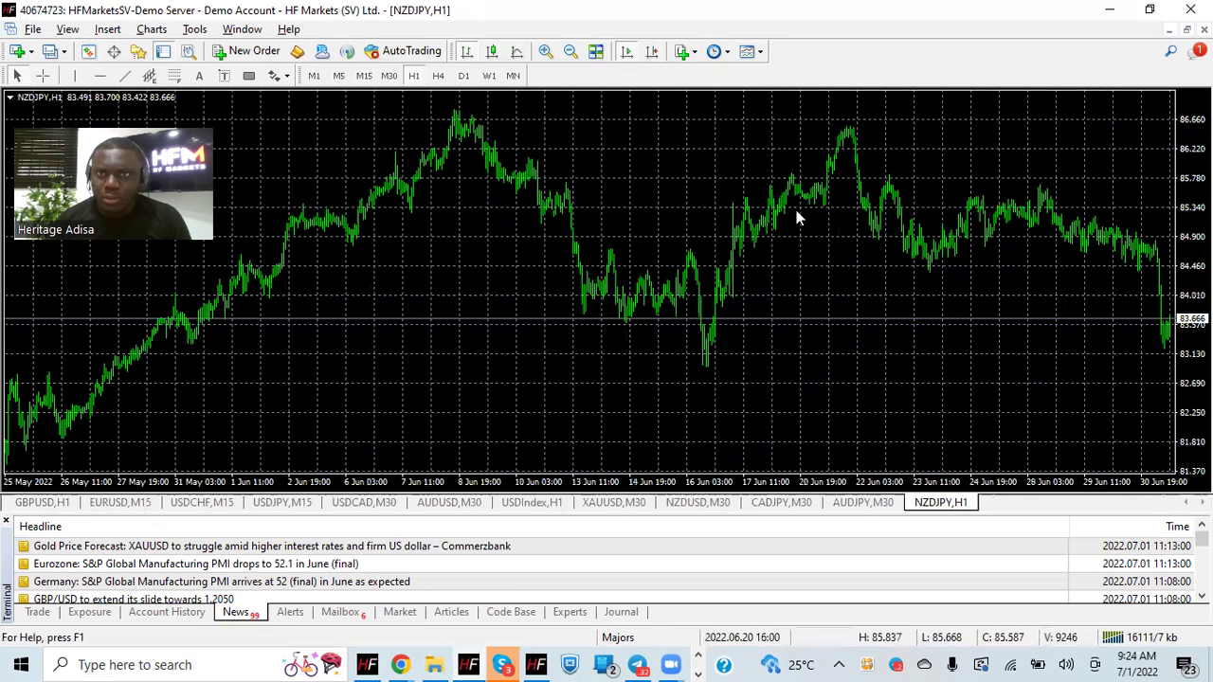
- Apply the Full Package template to the NZDJPY chart and set it to M30
{"action": "left_click", "coordinate": [747, 51]}
{"action": "left_click", "coordinate": [796, 166]}
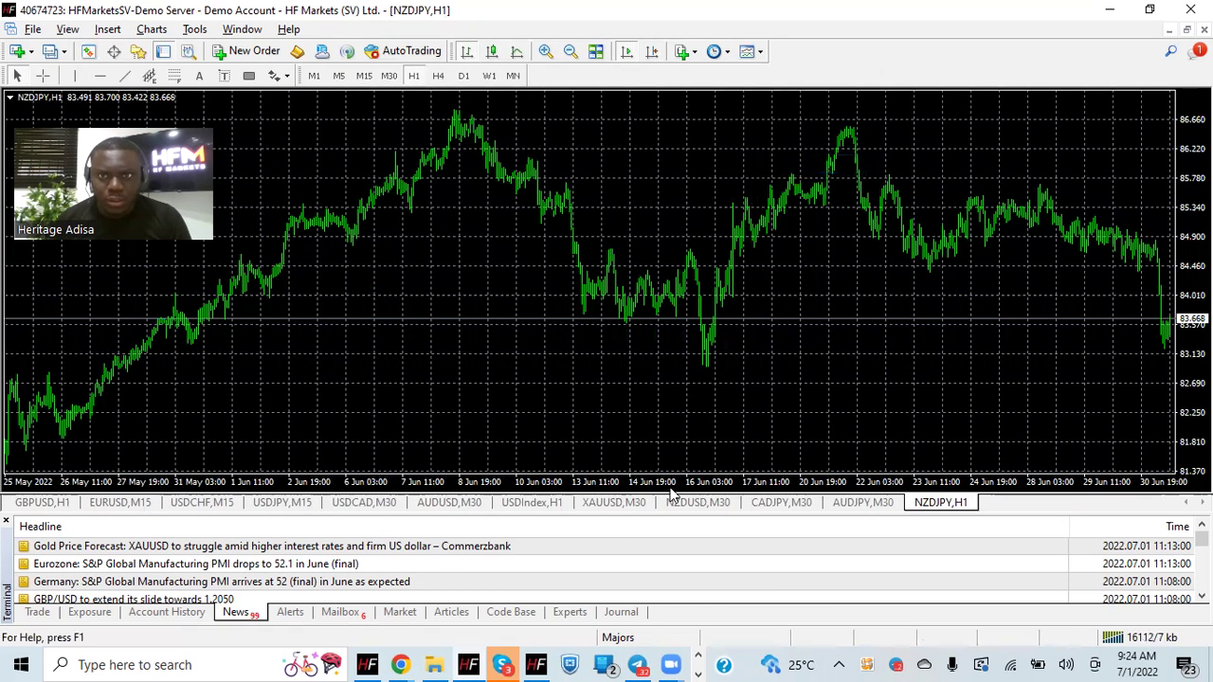
{"action": "left_click", "coordinate": [388, 75]}
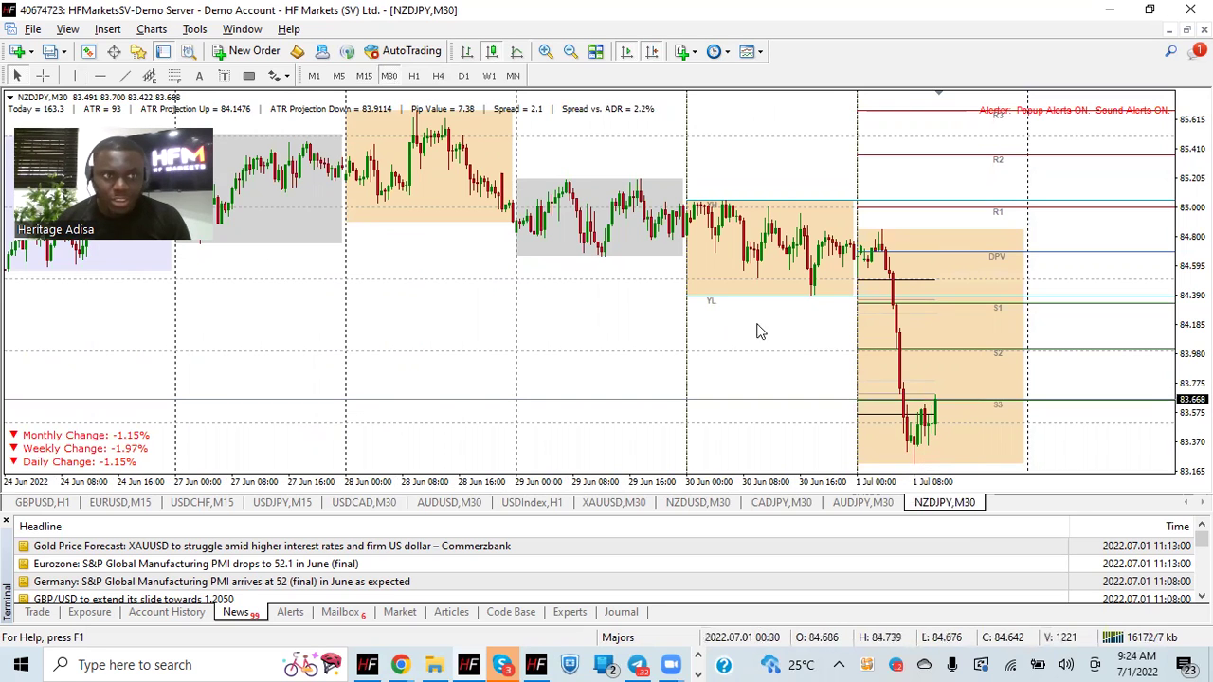
- On the H4 view, draw a red horizontal level at 84.015, then return to M30
{"action": "left_click", "coordinate": [437, 79]}
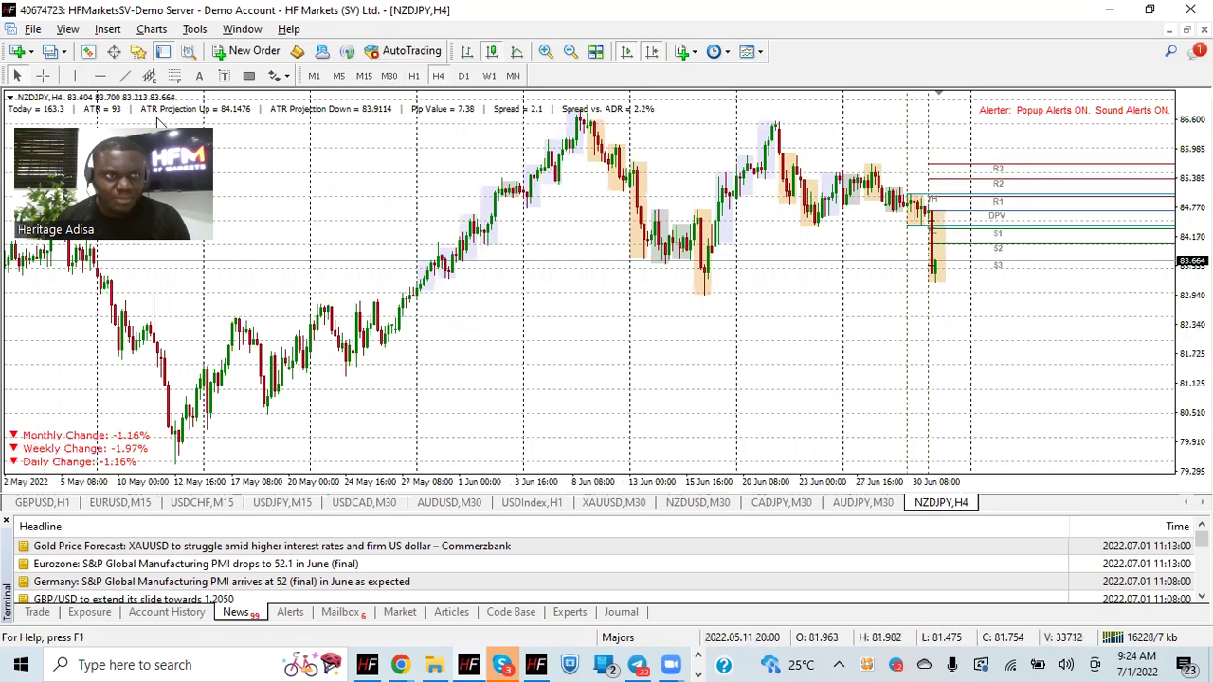
{"action": "left_click", "coordinate": [498, 243]}
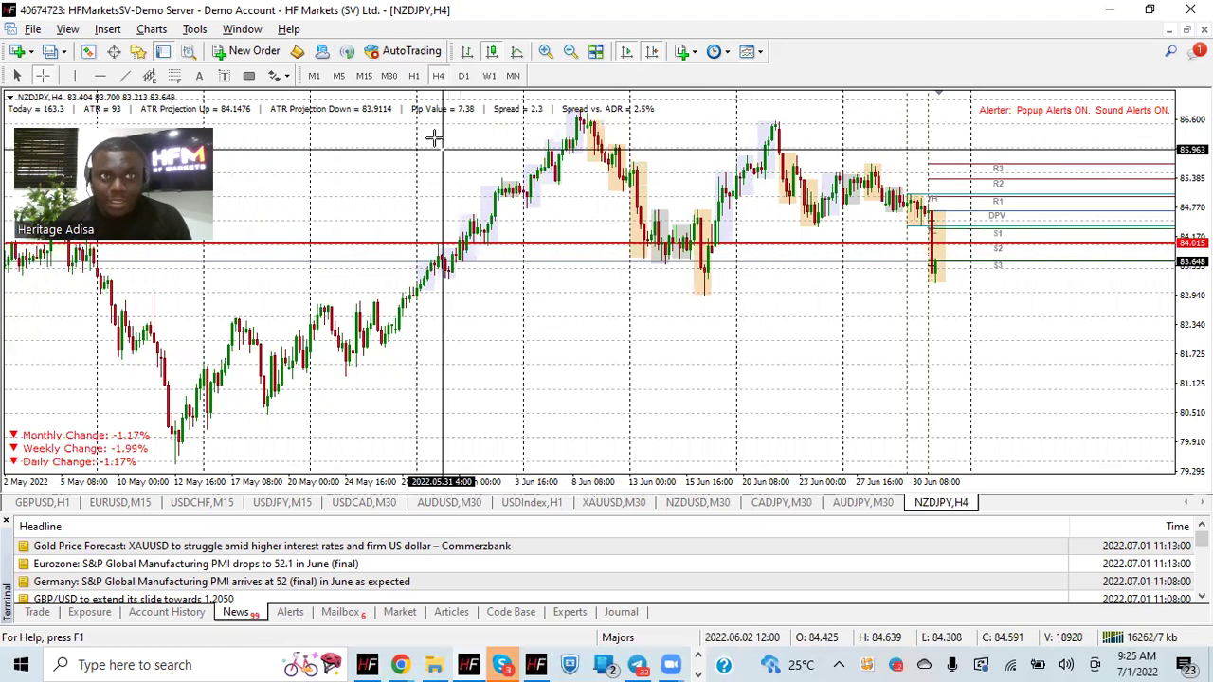
{"action": "left_click", "coordinate": [389, 76]}
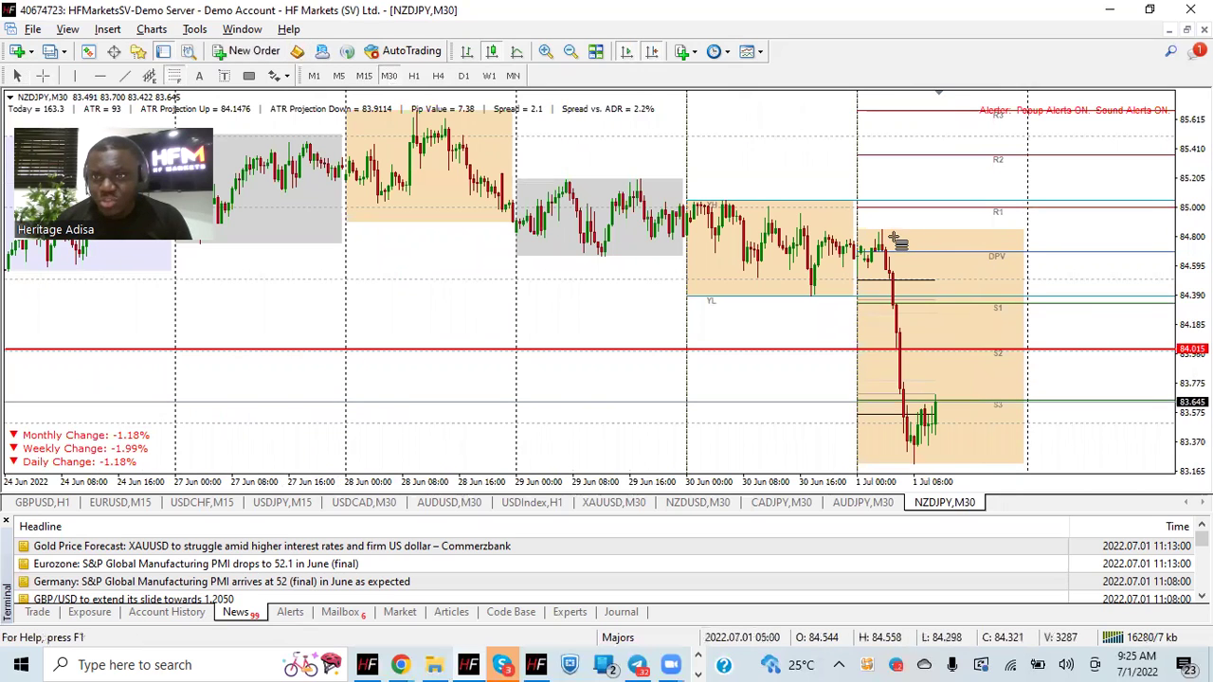
- Draw a Fibonacci retracement from the 1 Jul high down to the low
{"action": "left_click_drag", "start_coordinate": [889, 230], "coordinate": [947, 464]}
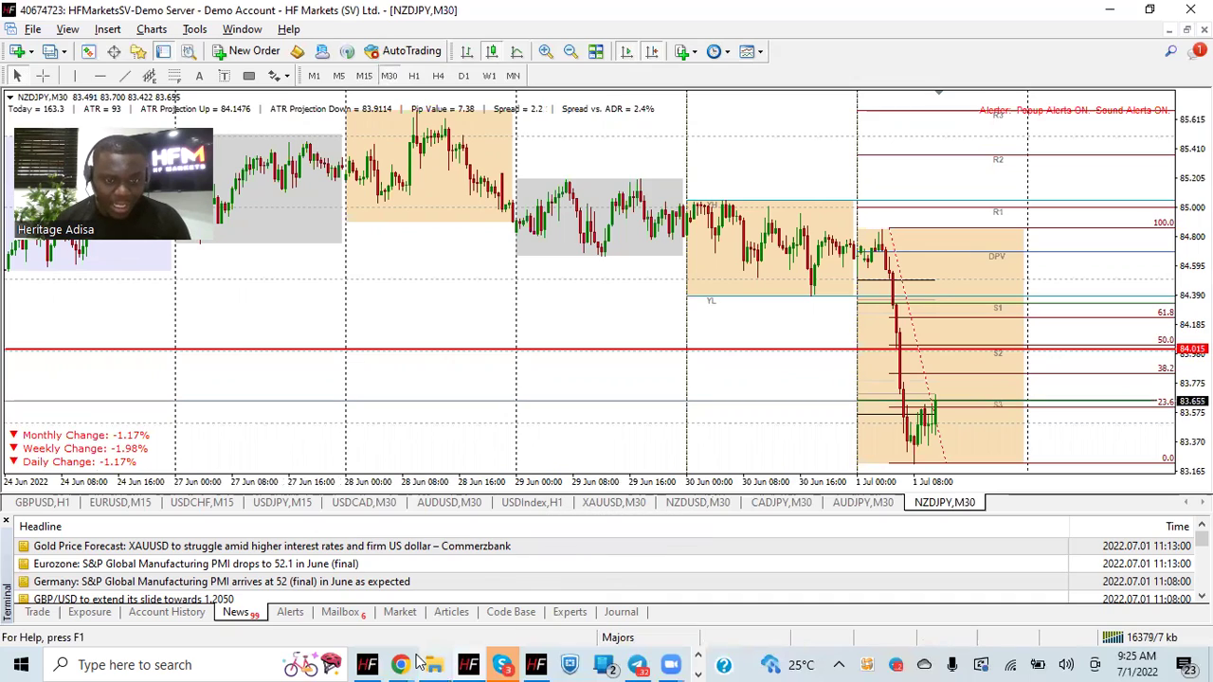
- Switch to Chrome's Economic Calendar tab and scroll through July 1 GBP, EUR and USD events
{"action": "mouse_move", "coordinate": [400, 664]}
{"action": "left_click", "coordinate": [488, 592]}
{"action": "left_click", "coordinate": [130, 21]}
{"action": "scroll", "coordinate": [517, 440], "scroll_direction": "down", "scroll_amount": 10}
{"action": "scroll", "coordinate": [528, 439], "scroll_direction": "up", "scroll_amount": 4}
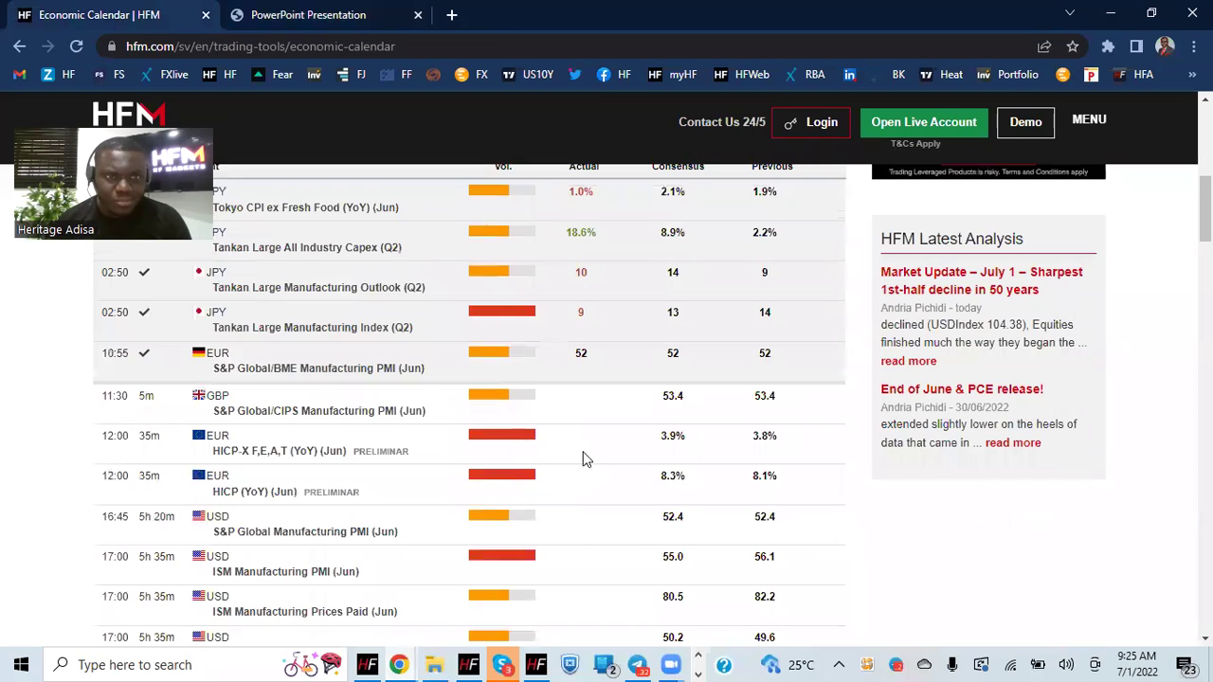
{"action": "scroll", "coordinate": [566, 482], "scroll_direction": "down", "scroll_amount": 2}
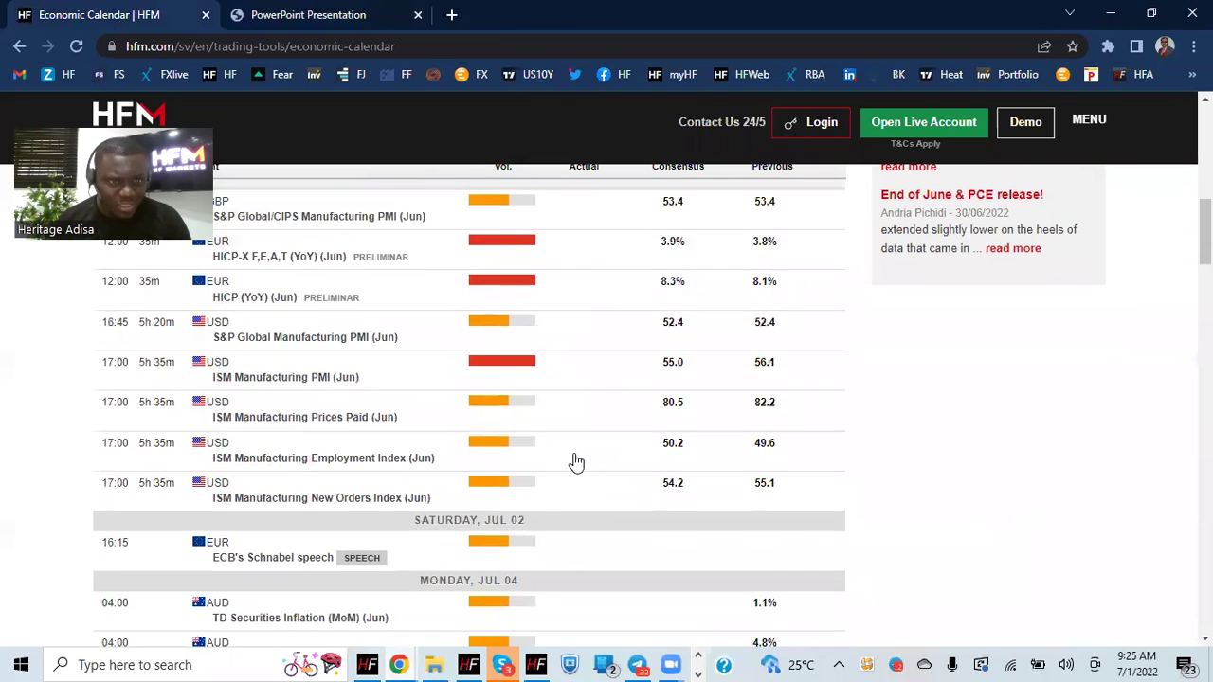
{"action": "scroll", "coordinate": [569, 455], "scroll_direction": "up", "scroll_amount": 2}
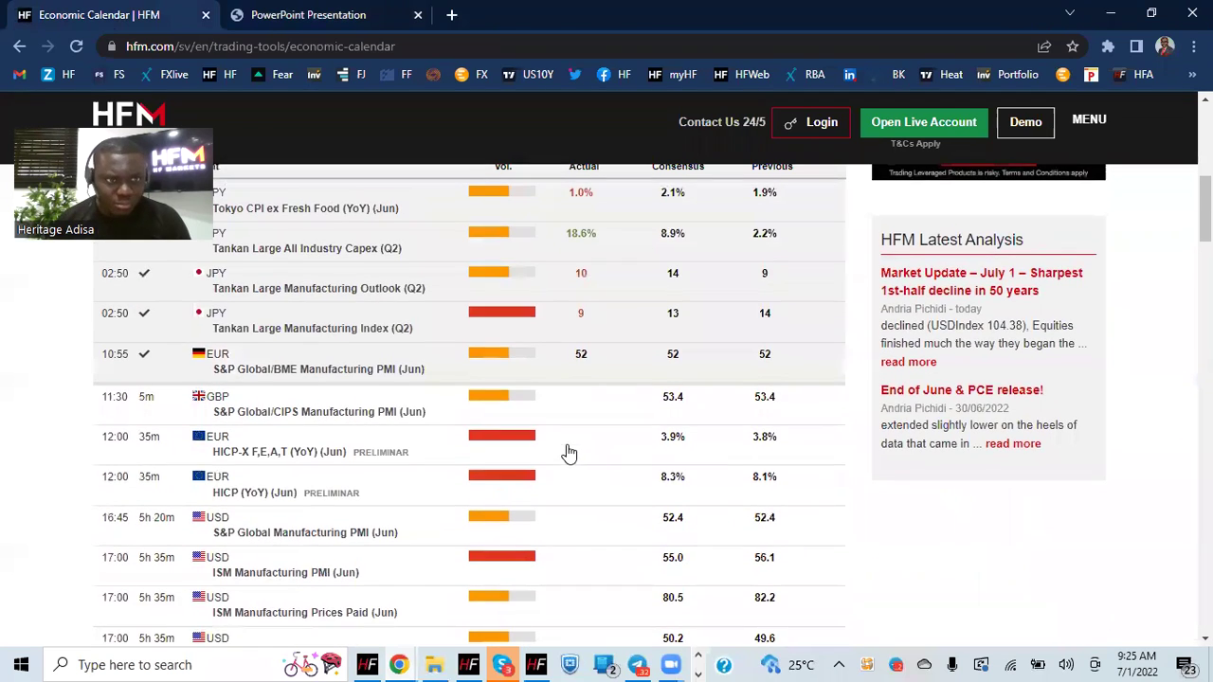
{"action": "scroll", "coordinate": [601, 499], "scroll_direction": "down", "scroll_amount": 2}
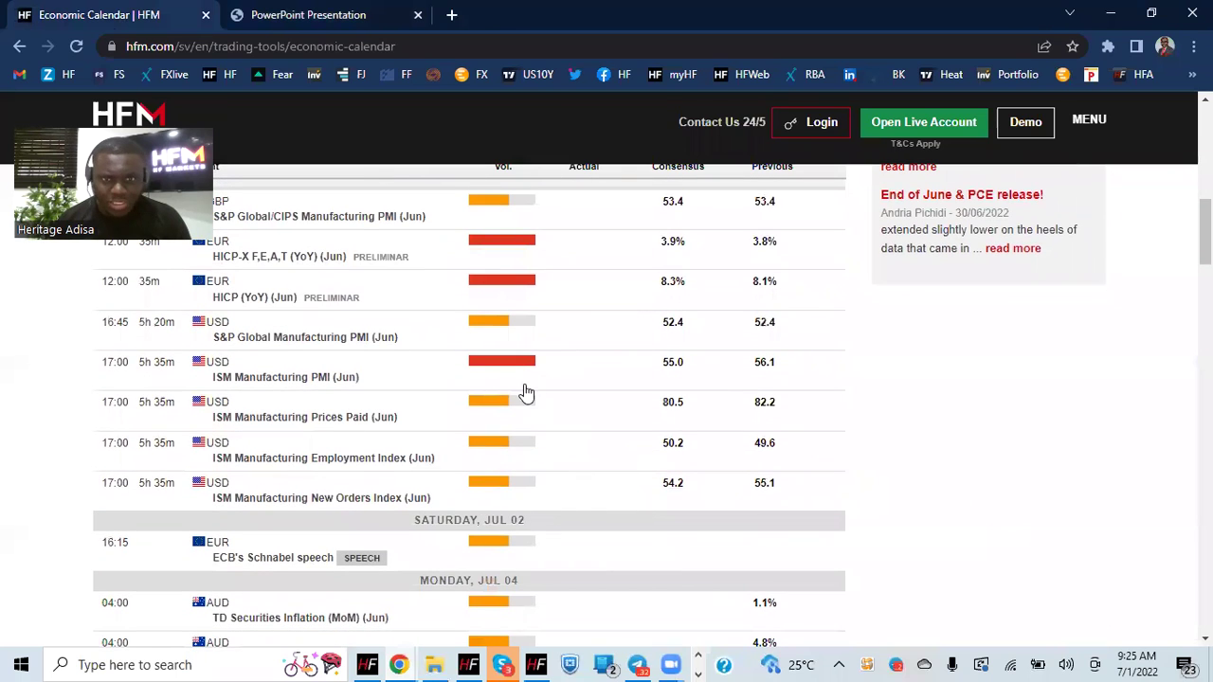
{"action": "scroll", "coordinate": [493, 387], "scroll_direction": "up", "scroll_amount": 2}
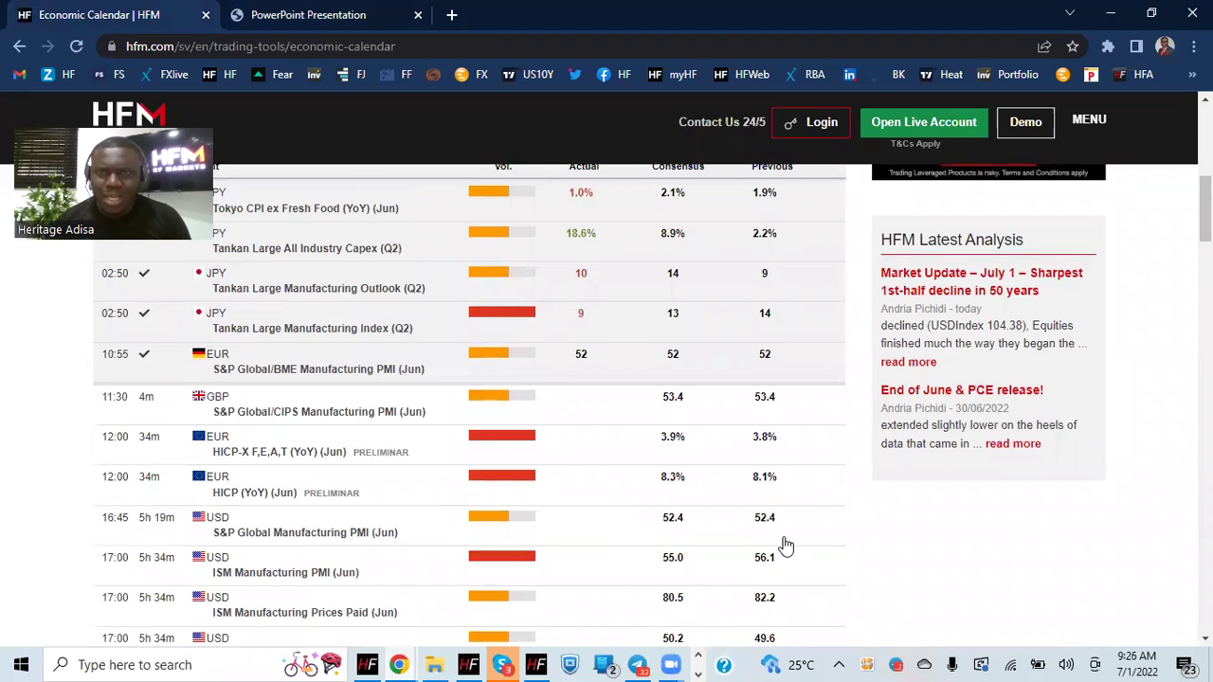